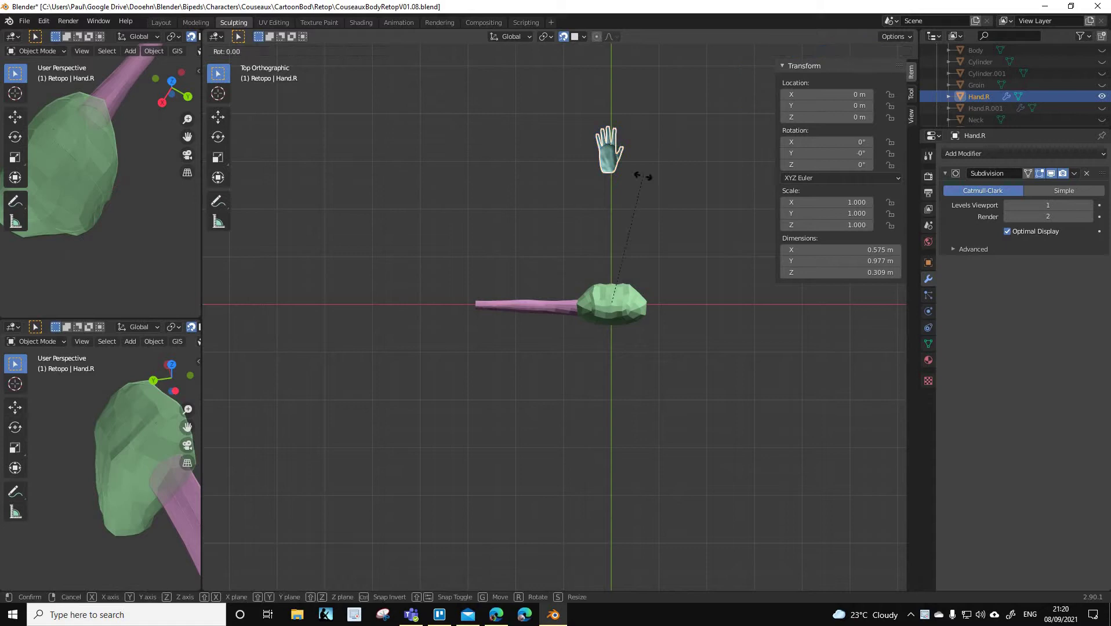
# Rotate the hand 88° about the global Z axis so it sits at the end of the arm
pyautogui.press('y')
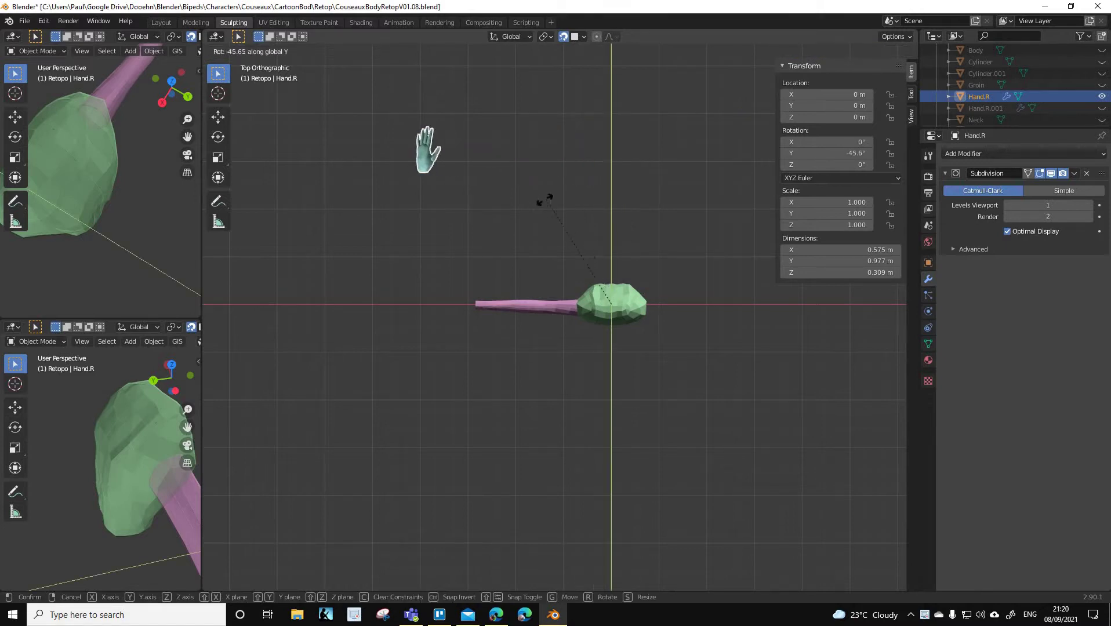
pyautogui.press('Escape')
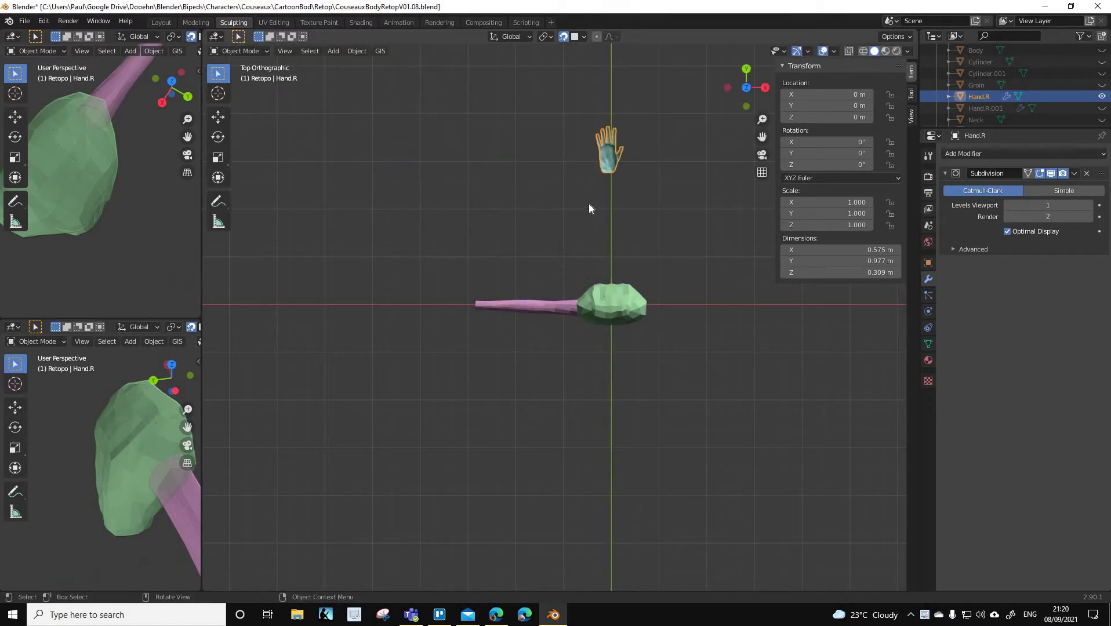
pyautogui.press('r')
pyautogui.press('z')
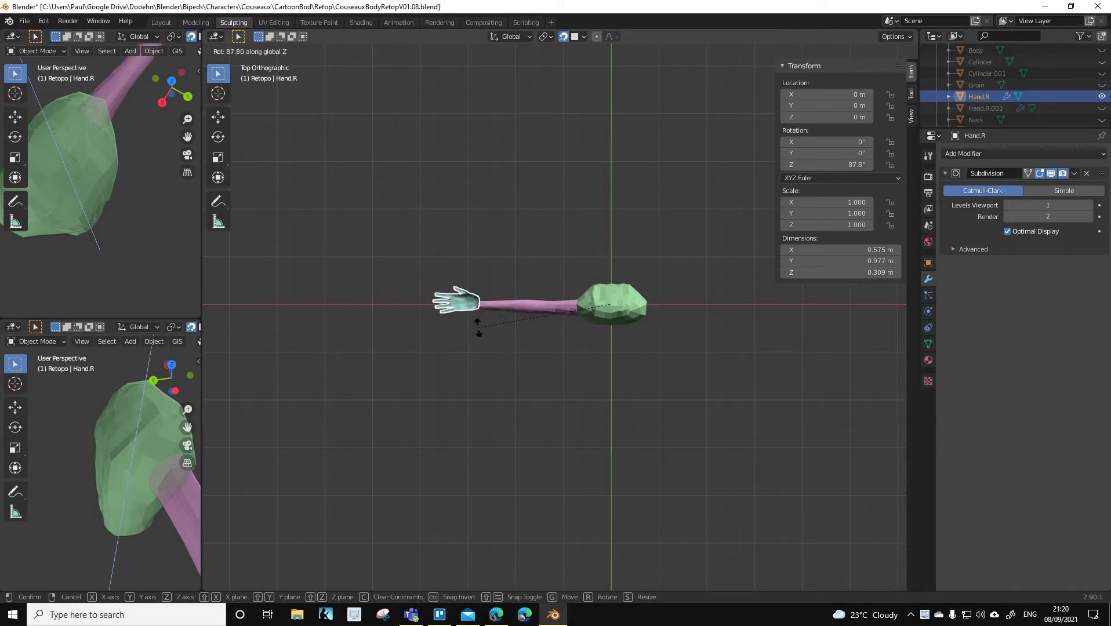
pyautogui.click(516, 326)
# Rotate the hand about 0.86° further about the global Z axis to fine-tune its alignment with the arm
pyautogui.scroll(6, 522, 313)
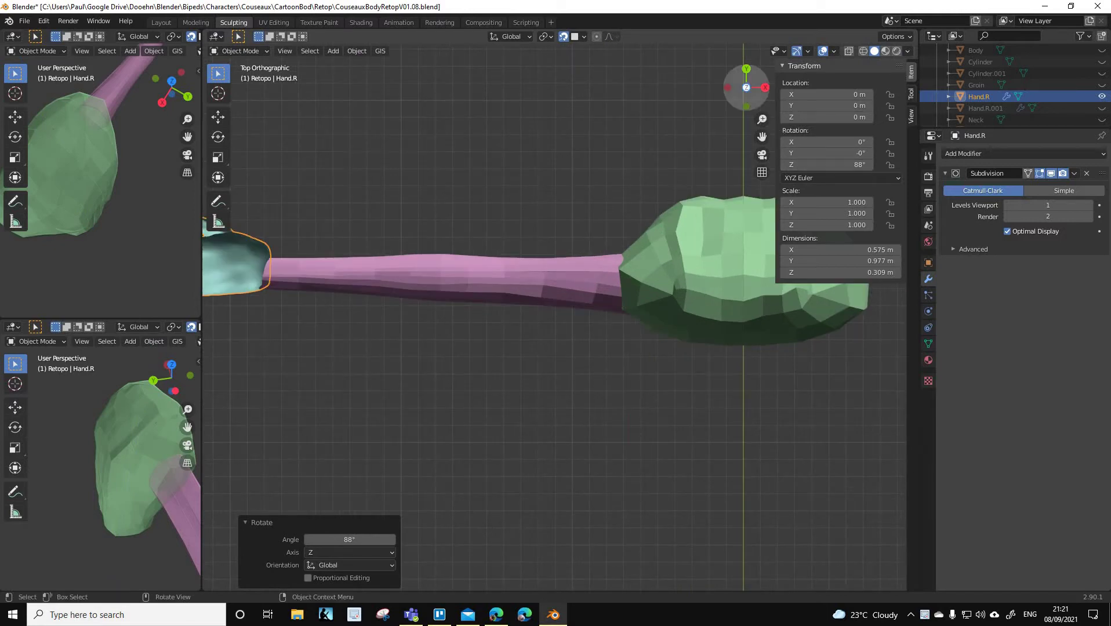
pyautogui.moveTo(762, 137); pyautogui.dragTo(426, 267)
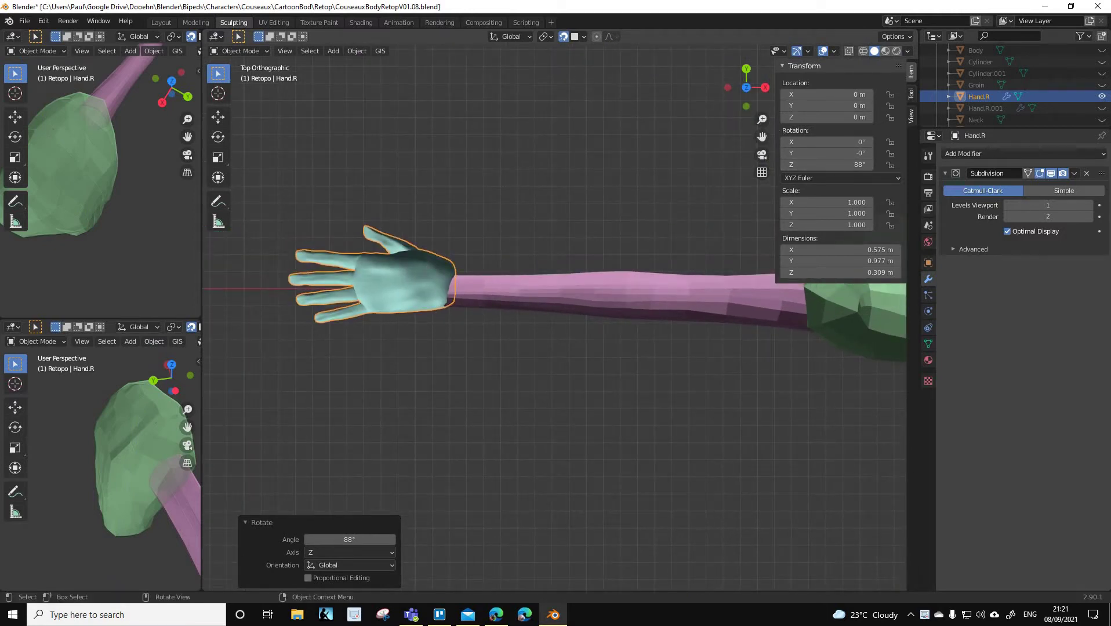
pyautogui.press('r')
pyautogui.press('z')
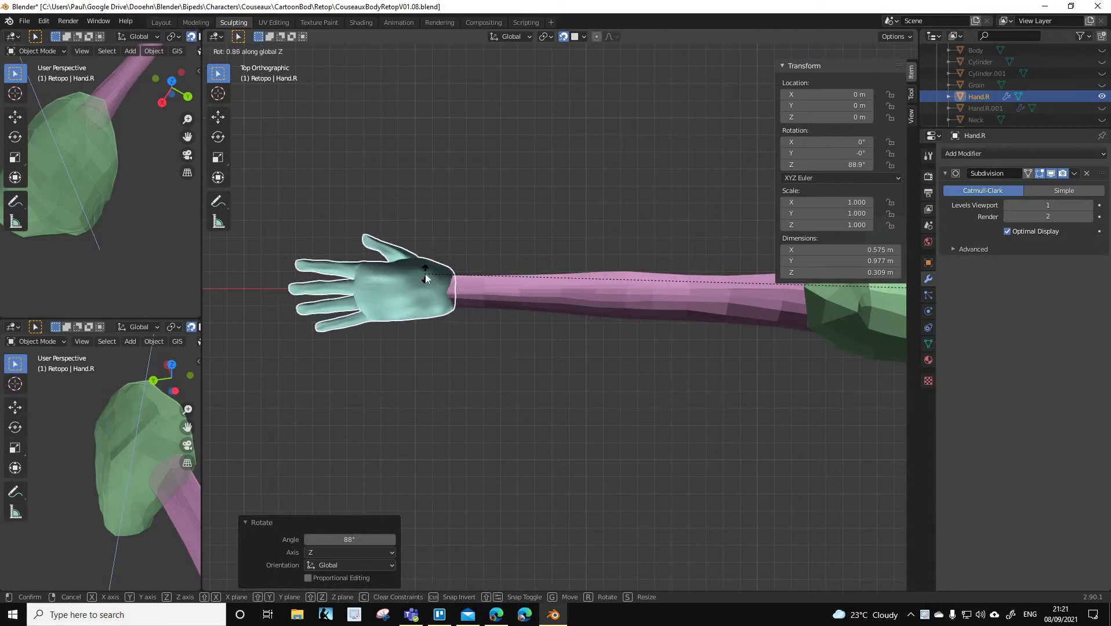
pyautogui.click(464, 238)
# Set the hand's Z rotation to 90°
pyautogui.scroll(-3, 470, 235)
pyautogui.scroll(1, 479, 230)
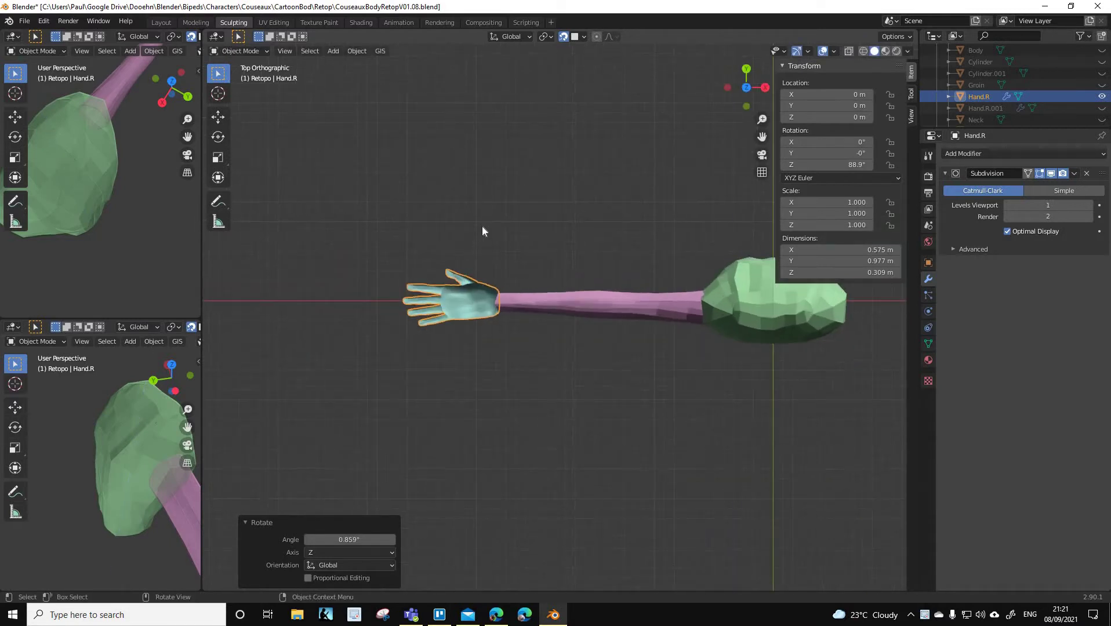
pyautogui.scroll(-2, 482, 226)
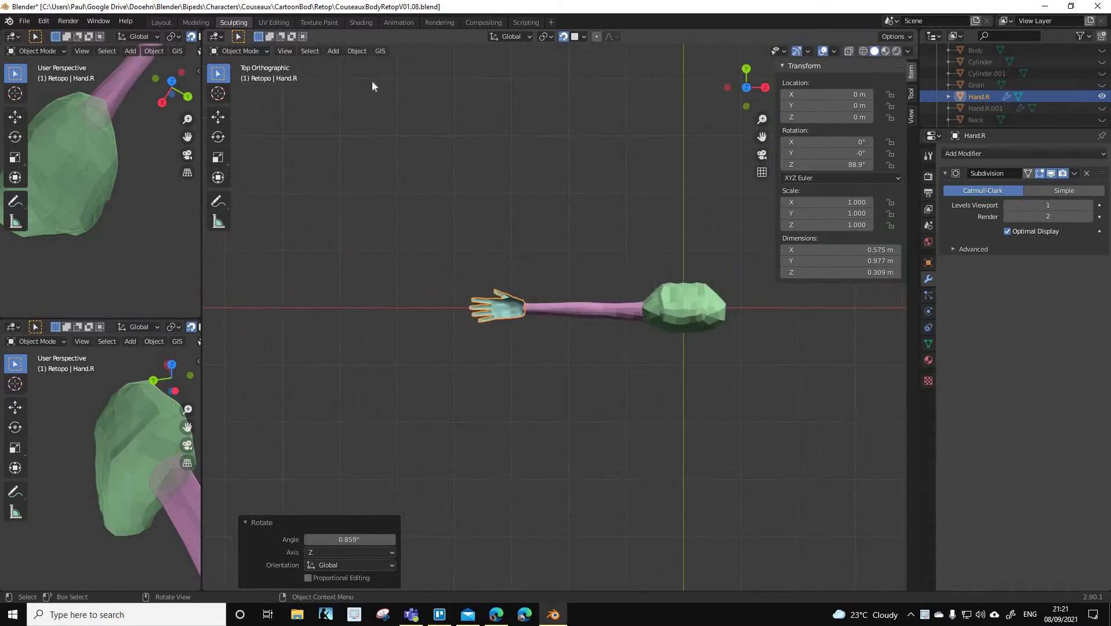
pyautogui.click(499, 308)
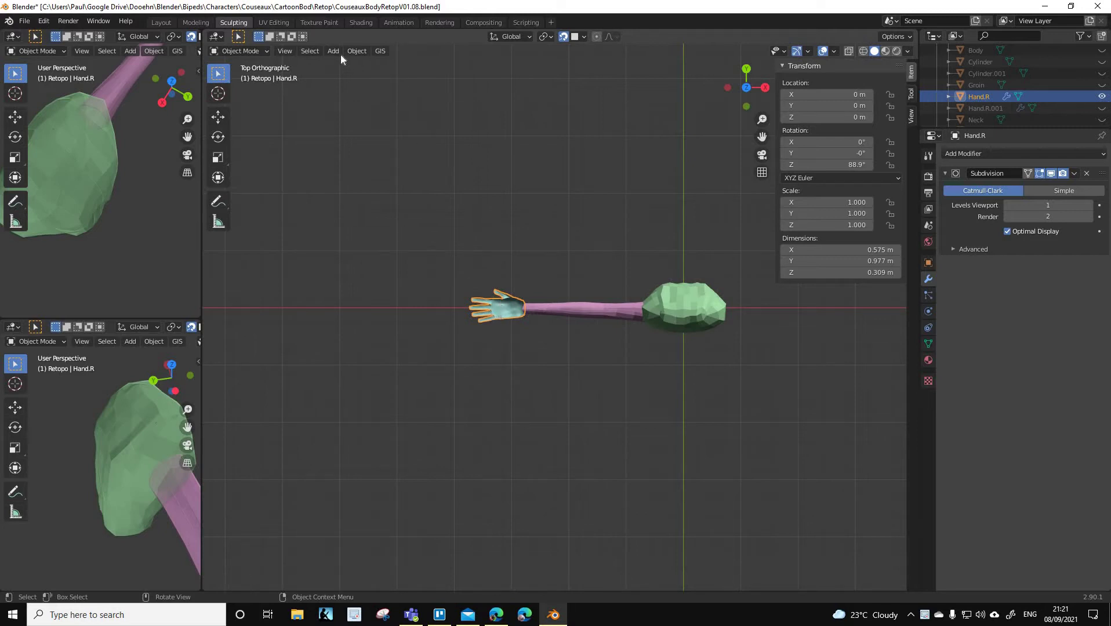
pyautogui.click(351, 52)
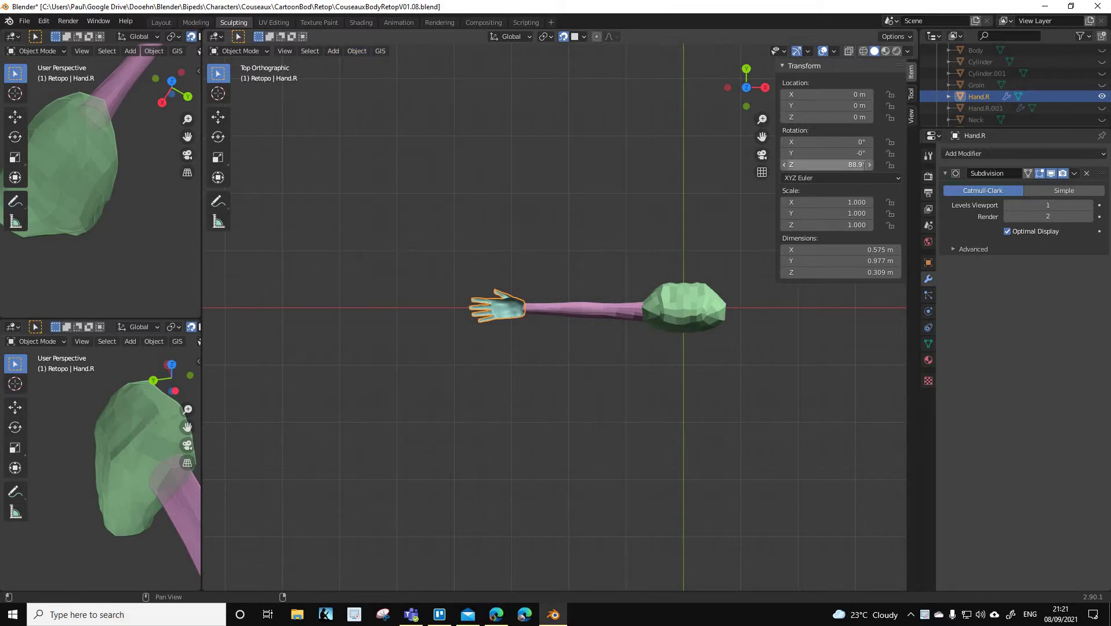
pyautogui.doubleClick(826, 165)
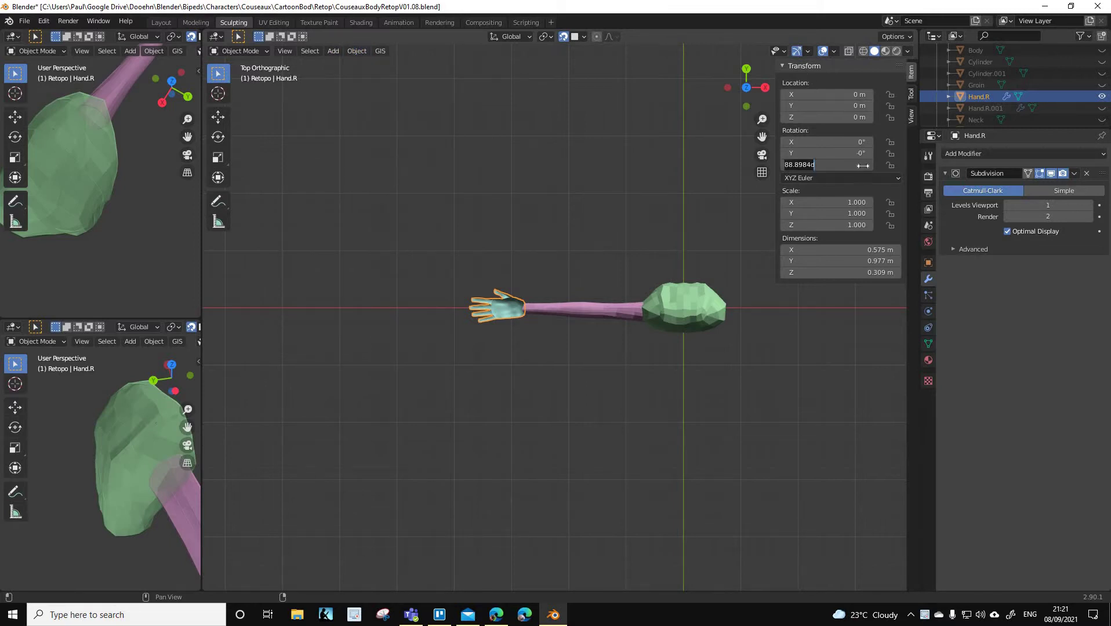
pyautogui.hotkey('ctrl', 'a')
pyautogui.write('90')
pyautogui.press('Return')
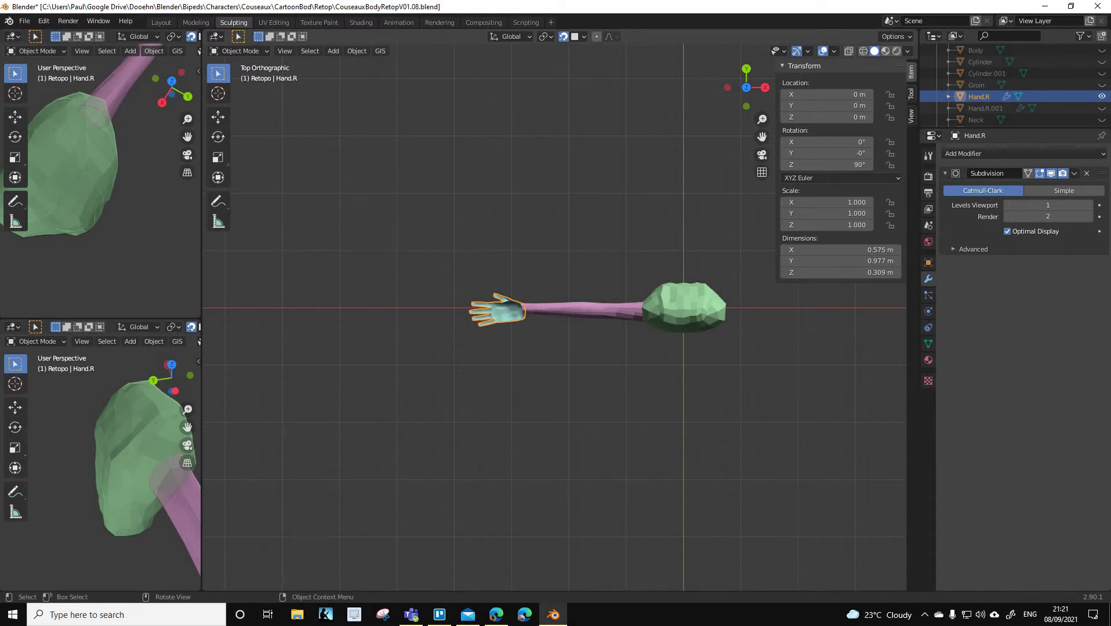
# Rotate the hand about -2° about the global Z axis to bring its wrist back in line with the arm
pyautogui.press('r')
pyautogui.press('z')
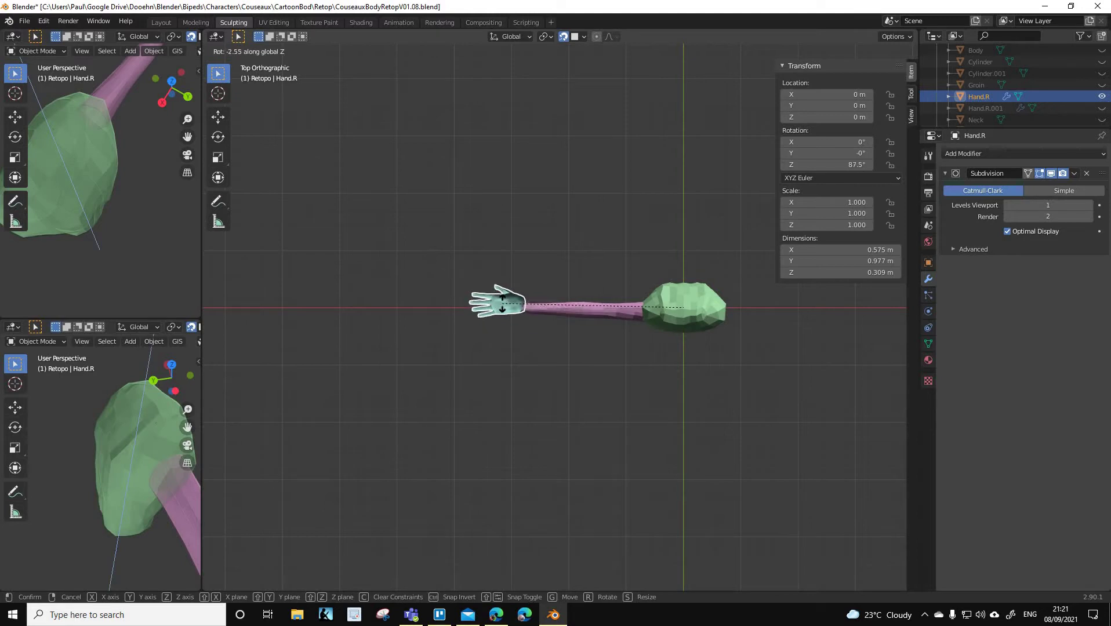
pyautogui.click(411, 147)
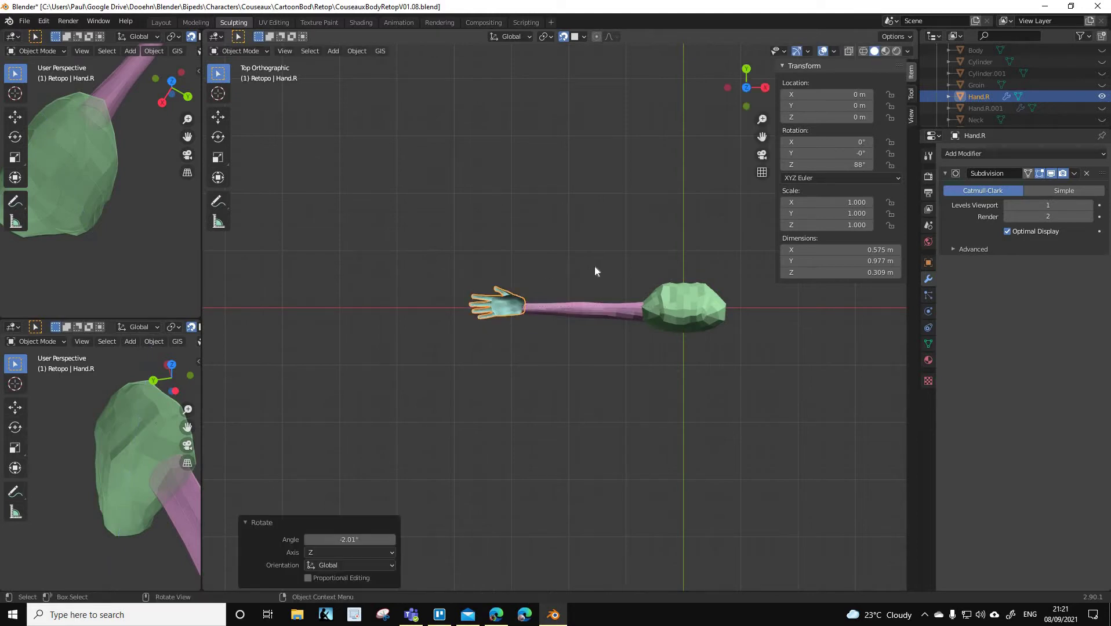
# Adjust the hand's rotation by about 0.5° about the global Z axis, judging the wrist alignment from an oblique view
pyautogui.scroll(2, 594, 267)
pyautogui.moveTo(613, 97); pyautogui.dragTo(673, 409, button='middle')
pyautogui.press('r')
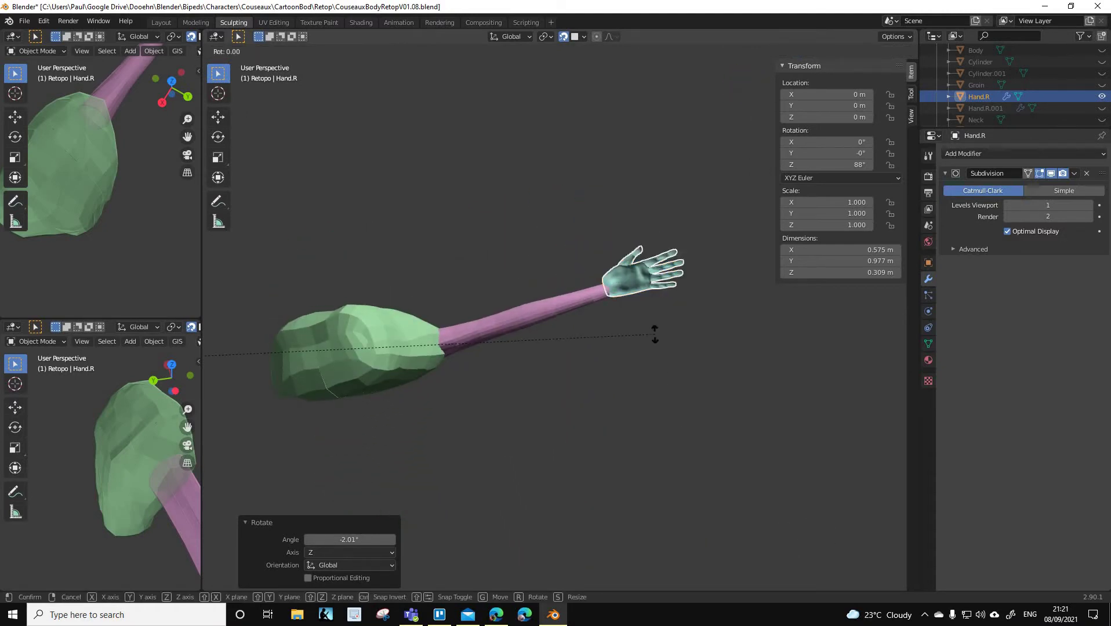
pyautogui.press('z')
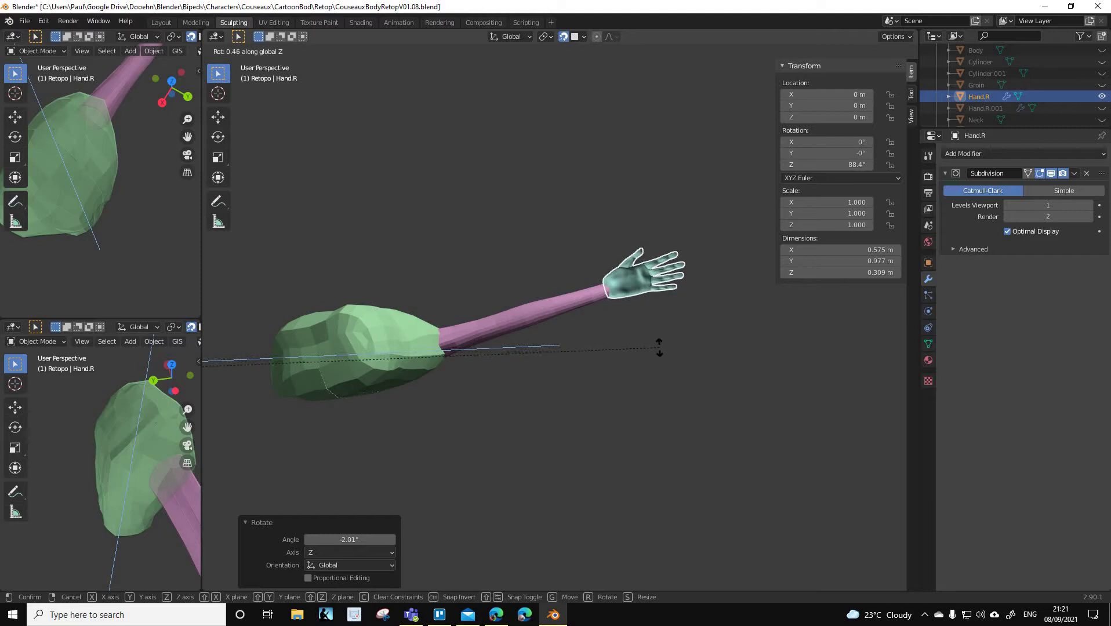
pyautogui.click(667, 342)
# Apply all transforms to the hand in top view
pyautogui.moveTo(494, 522); pyautogui.dragTo(754, 62, button='middle')
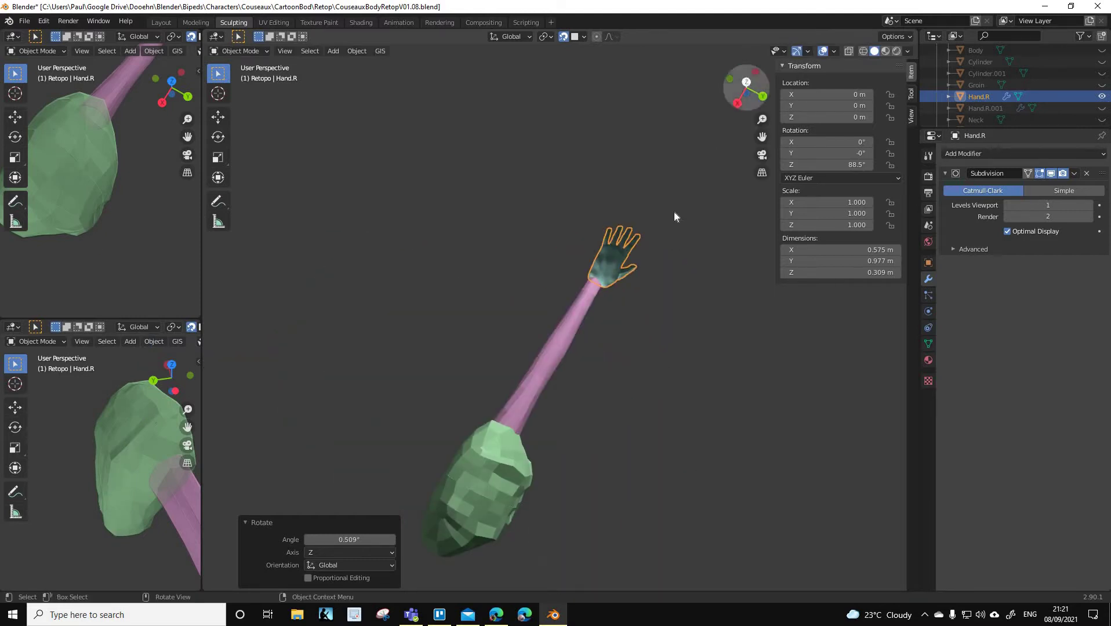
pyautogui.press('KP_7')
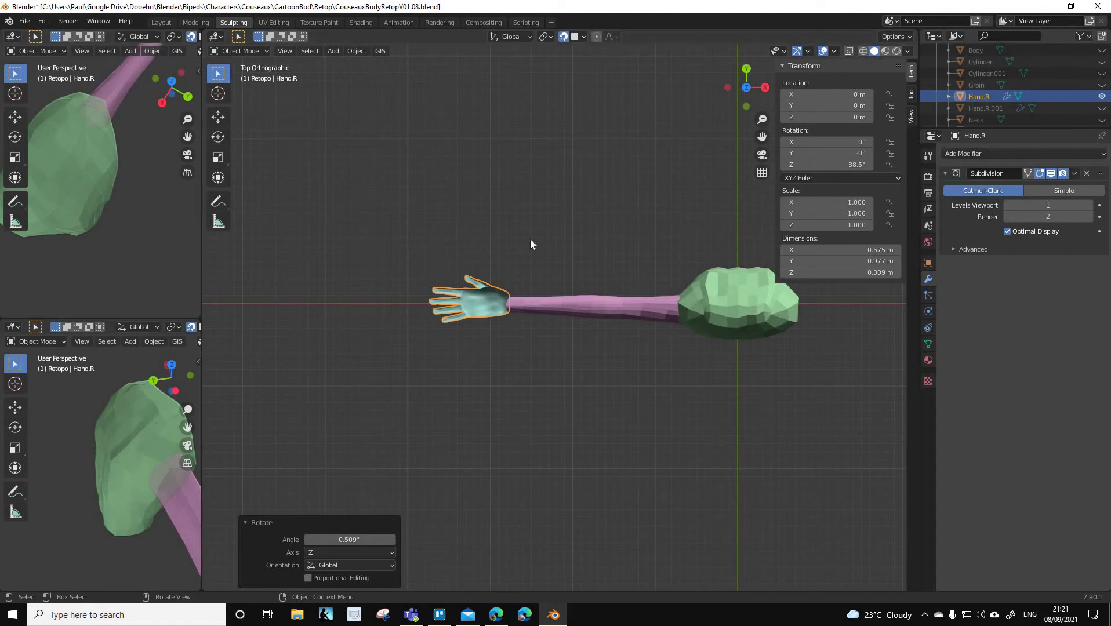
pyautogui.click(357, 52)
pyautogui.moveTo(404, 110)
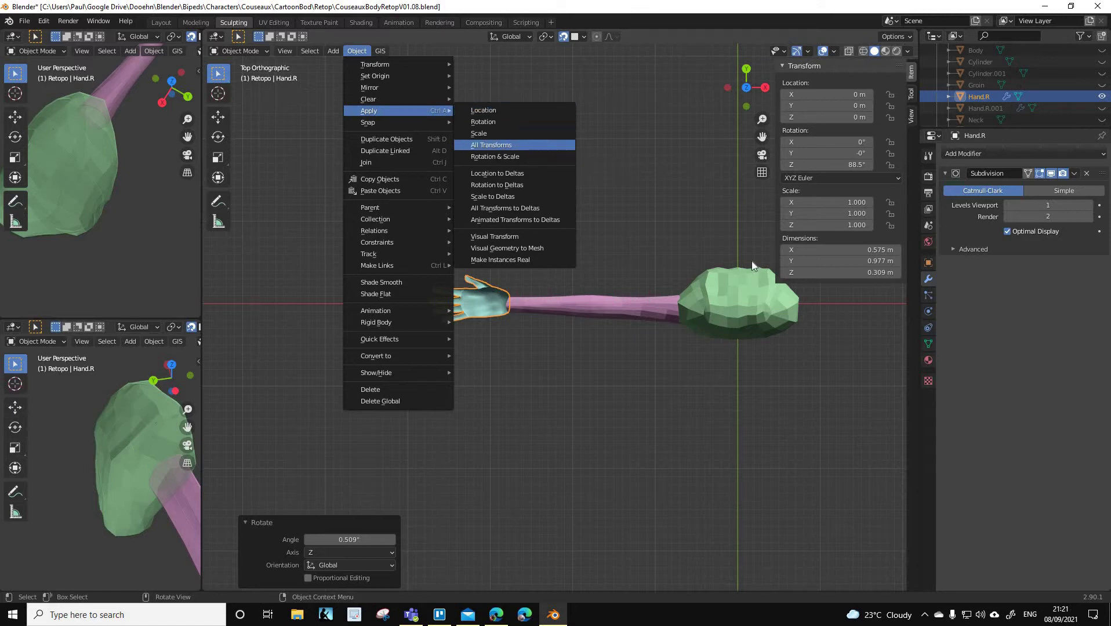
pyautogui.click(507, 146)
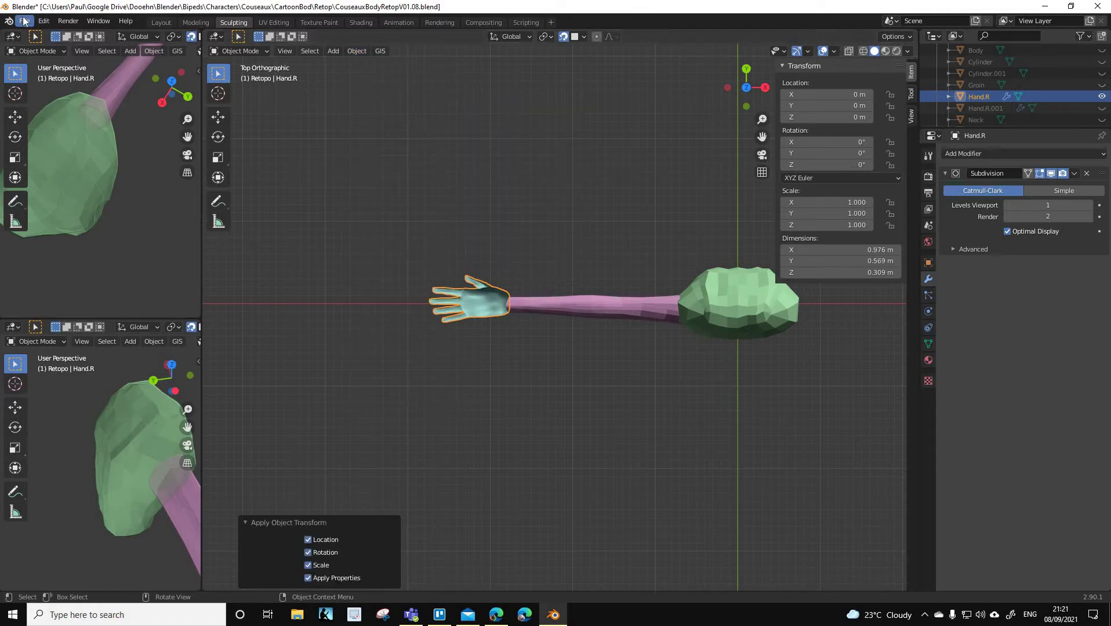
# Save the file as a new version named CouseauxBodyRetopV01.09.blend
pyautogui.click(44, 110)
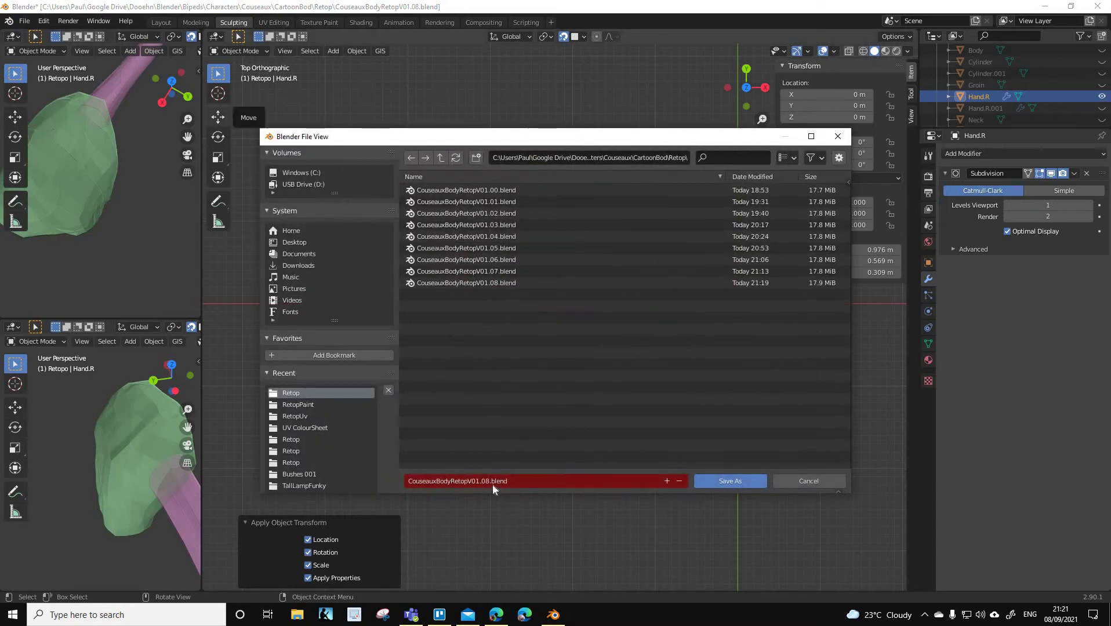
pyautogui.press('Left')
pyautogui.press('Left')
pyautogui.press('Left')
pyautogui.press('Left')
pyautogui.press('Left')
pyautogui.press('Left')
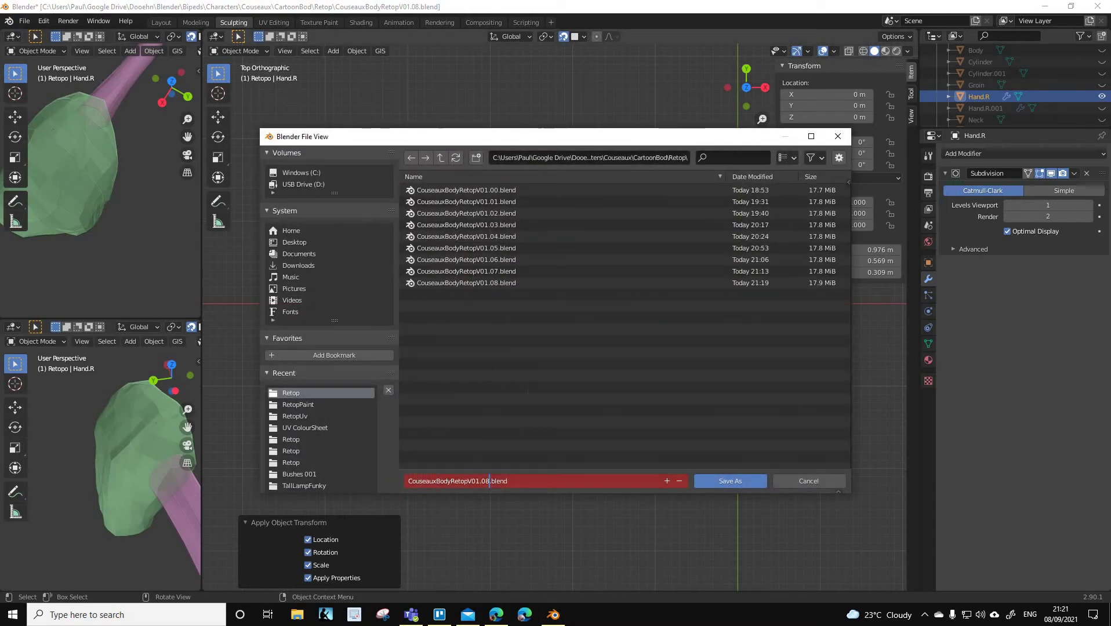
pyautogui.press('BackSpace')
pyautogui.write('9')
pyautogui.press('Return')
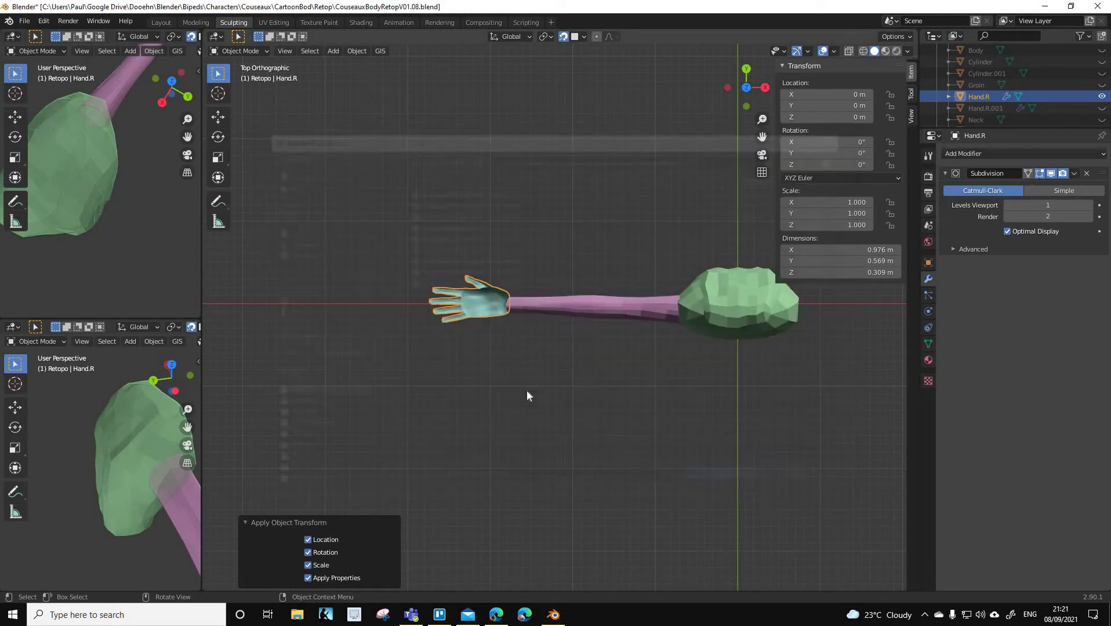
# Apply the hand's Subdivision modifier
pyautogui.scroll(2, 497, 302)
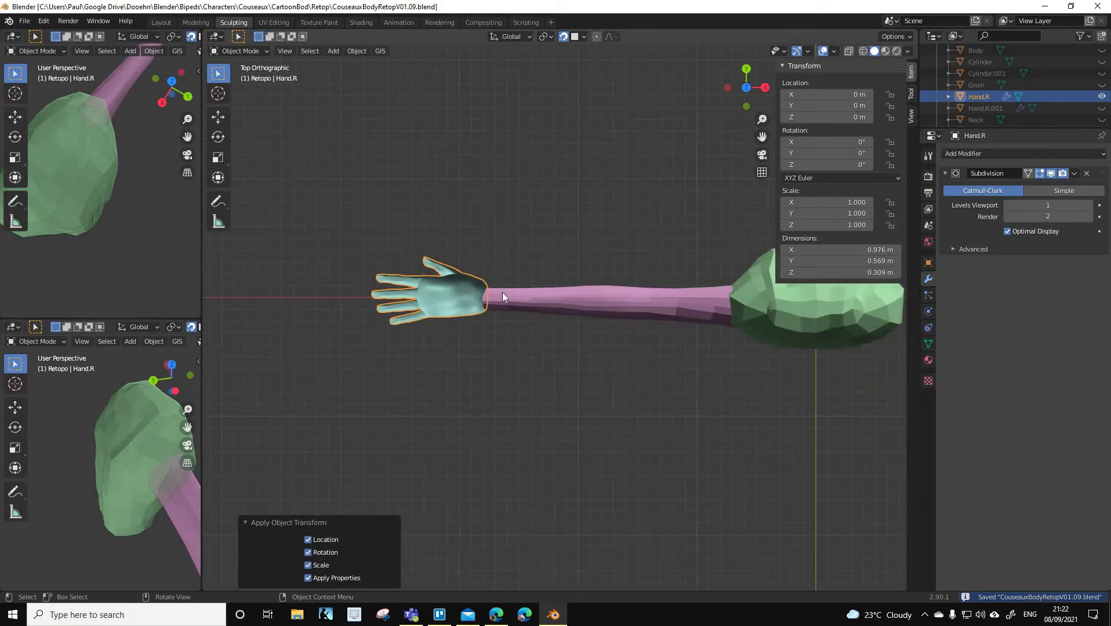
pyautogui.click(584, 37)
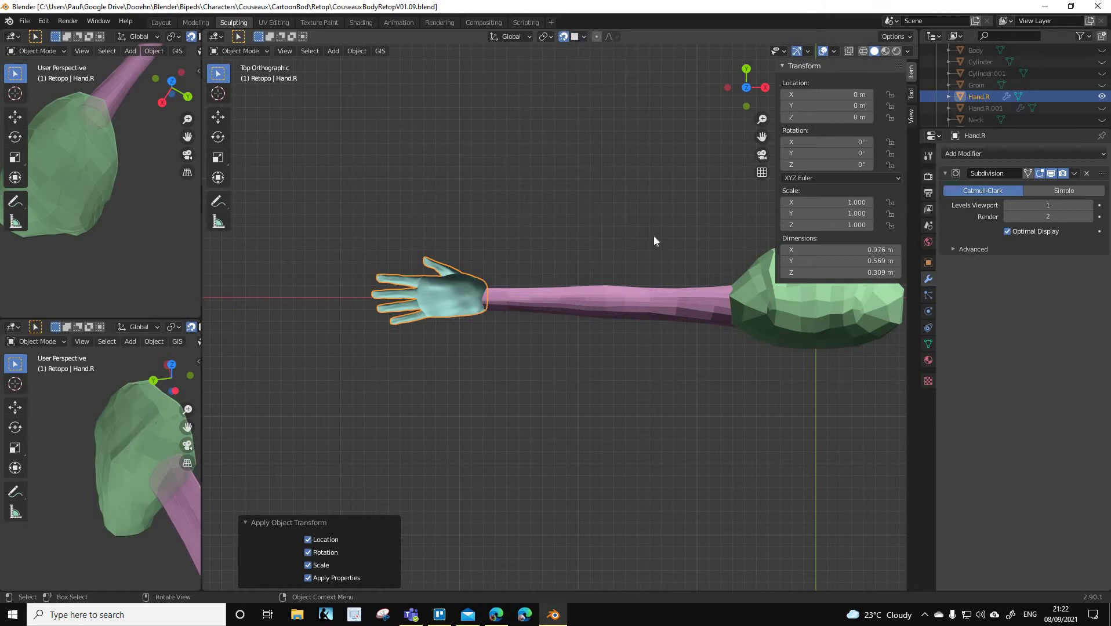
pyautogui.scroll(-1, 834, 273)
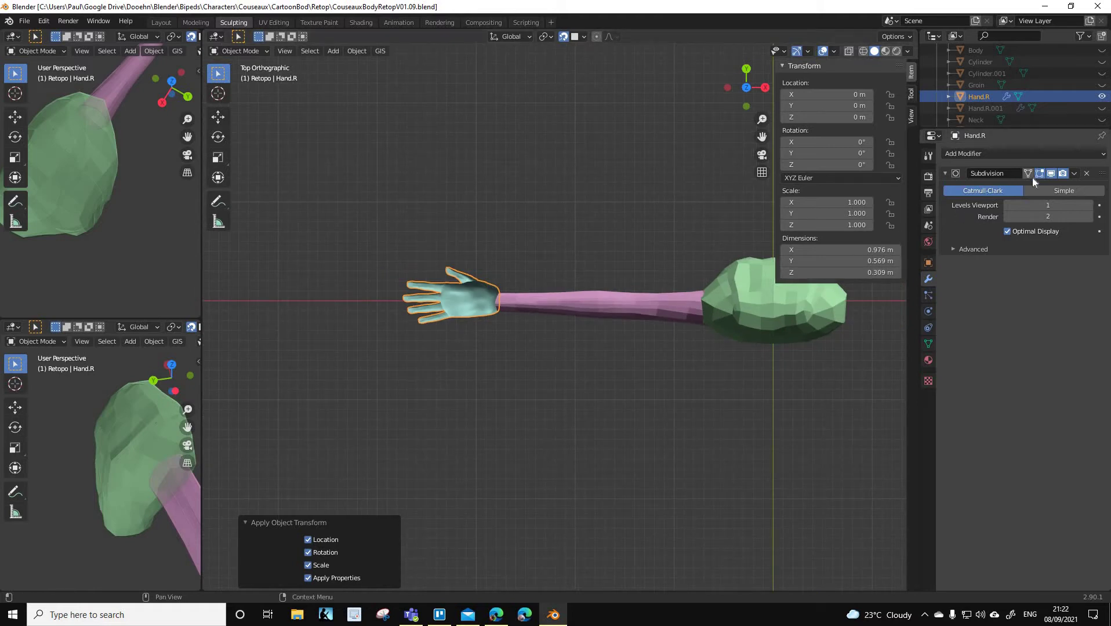
pyautogui.click(1074, 174)
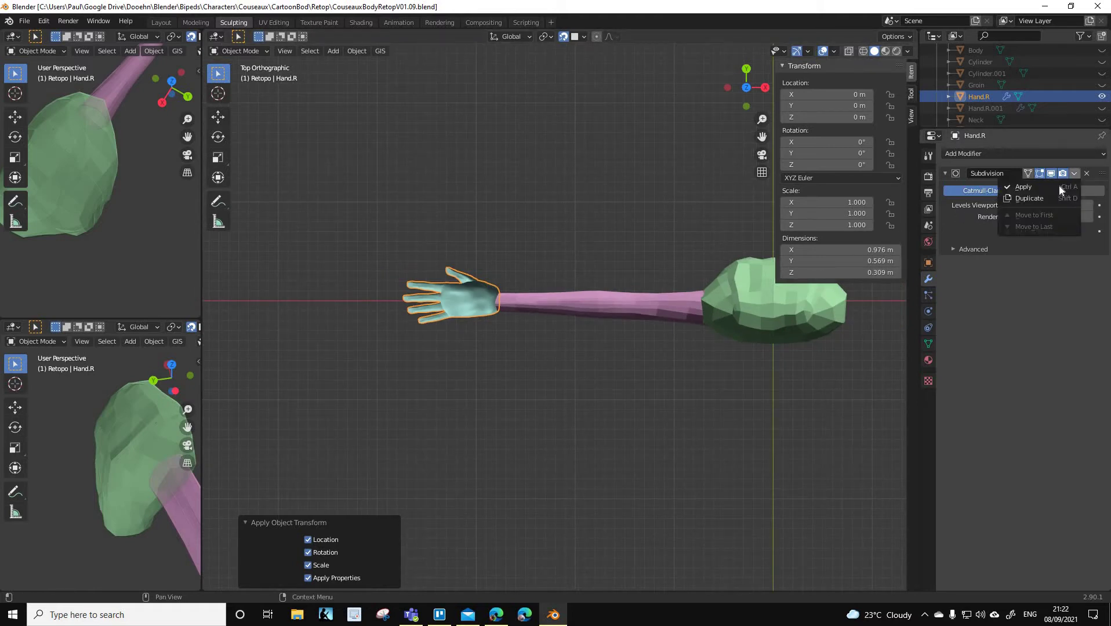
pyautogui.click(1059, 186)
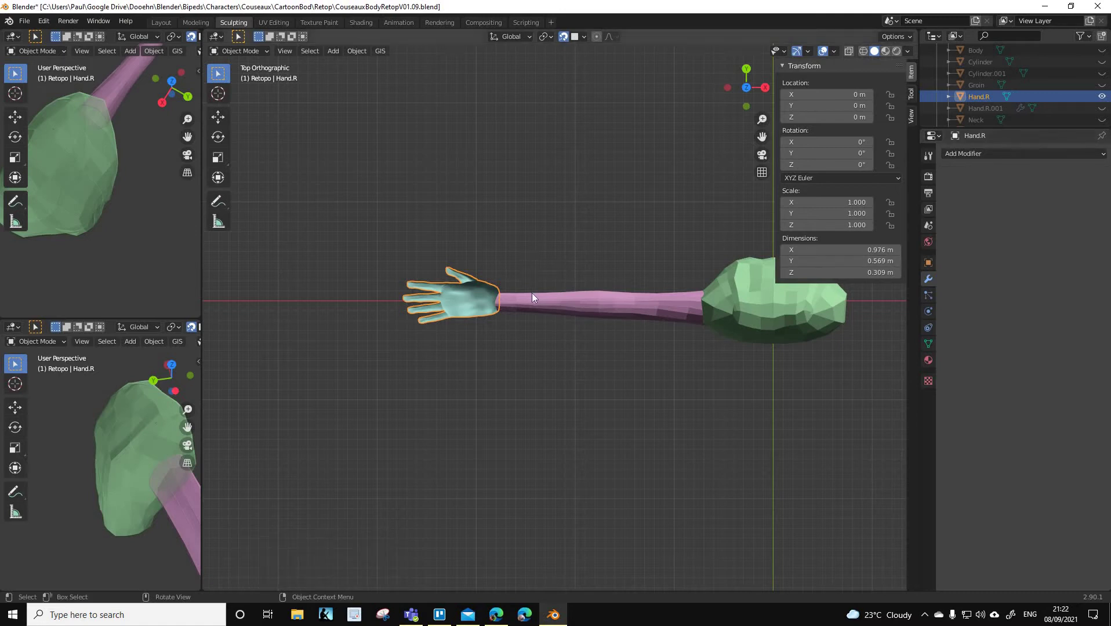
# Examine the hand's mesh in Edit Mode around the wrist and return to Object Mode
pyautogui.press('Tab')
pyautogui.scroll(4, 557, 261)
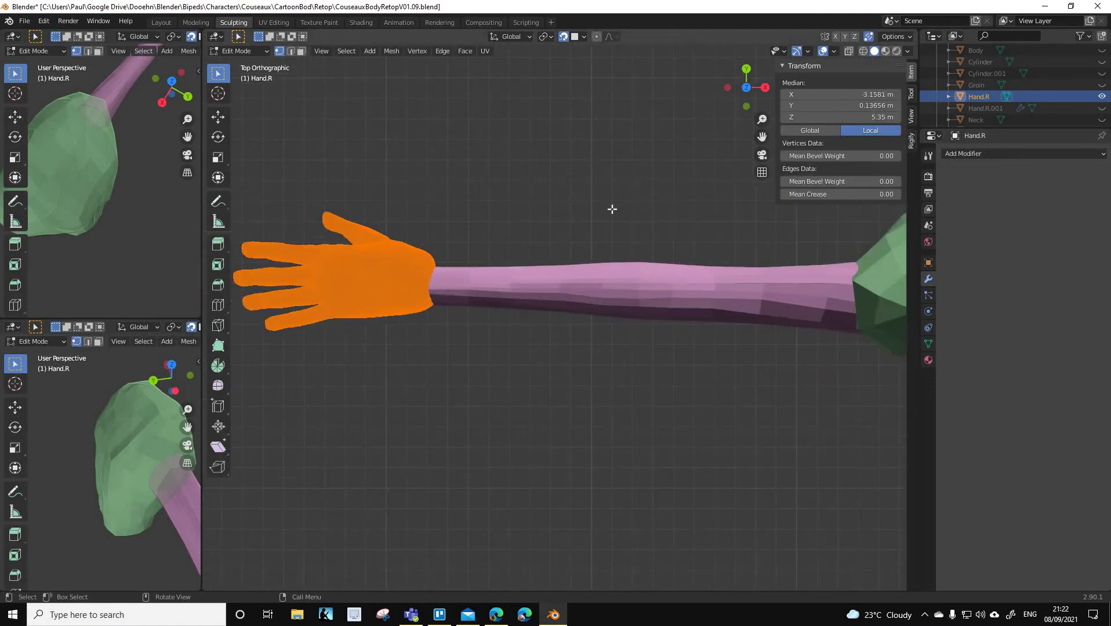
pyautogui.scroll(6, 612, 209)
pyautogui.moveTo(762, 137); pyautogui.dragTo(527, 249)
pyautogui.scroll(-8, 497, 297)
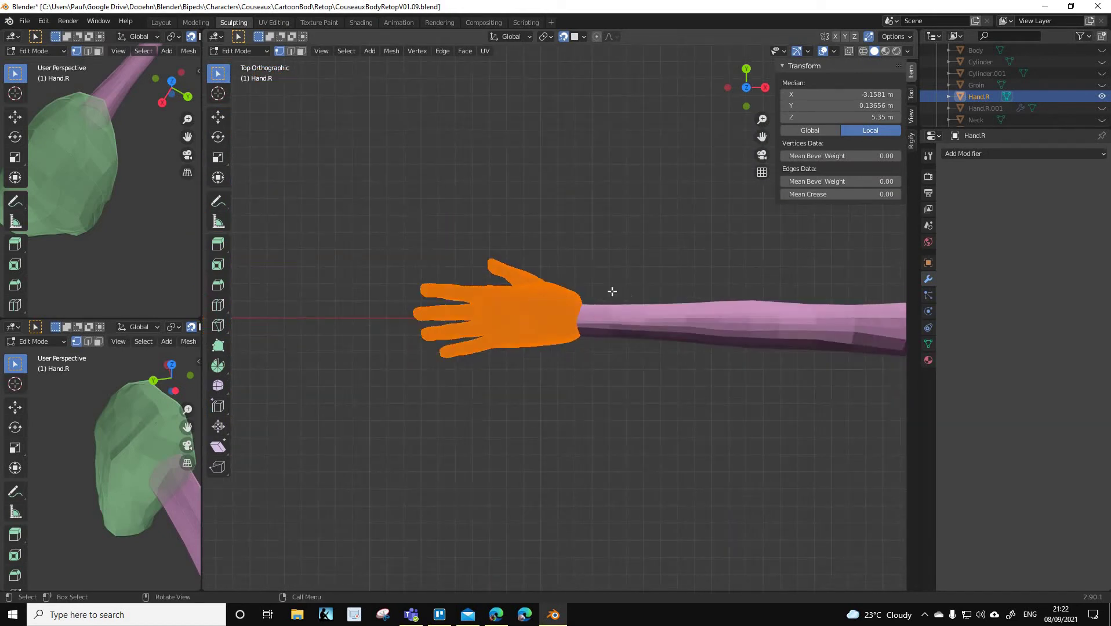
pyautogui.press('Tab')
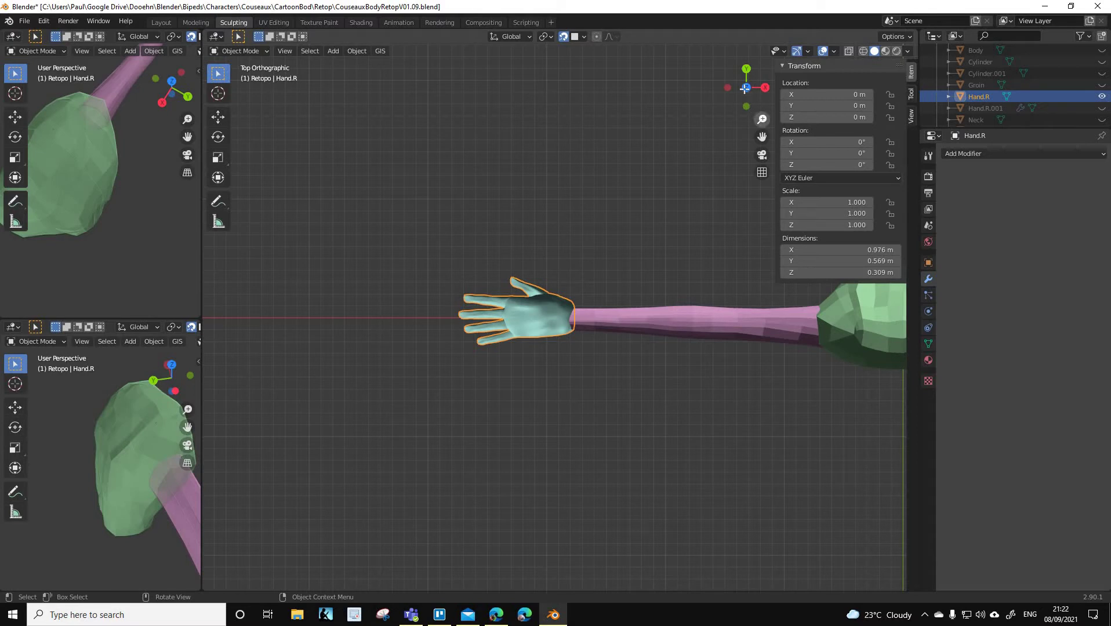
# Add a 2 m mesh plane to the scene in top view
pyautogui.scroll(-4, 721, 232)
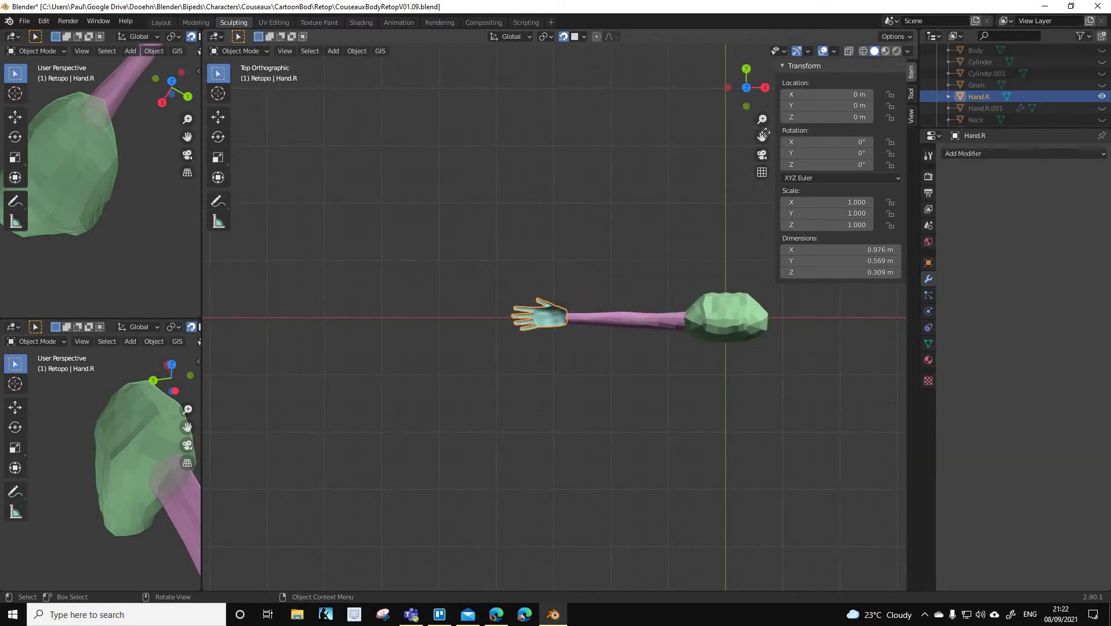
pyautogui.keyDown('ctrl'); pyautogui.hscroll(2, 678, 120); pyautogui.keyUp('ctrl')
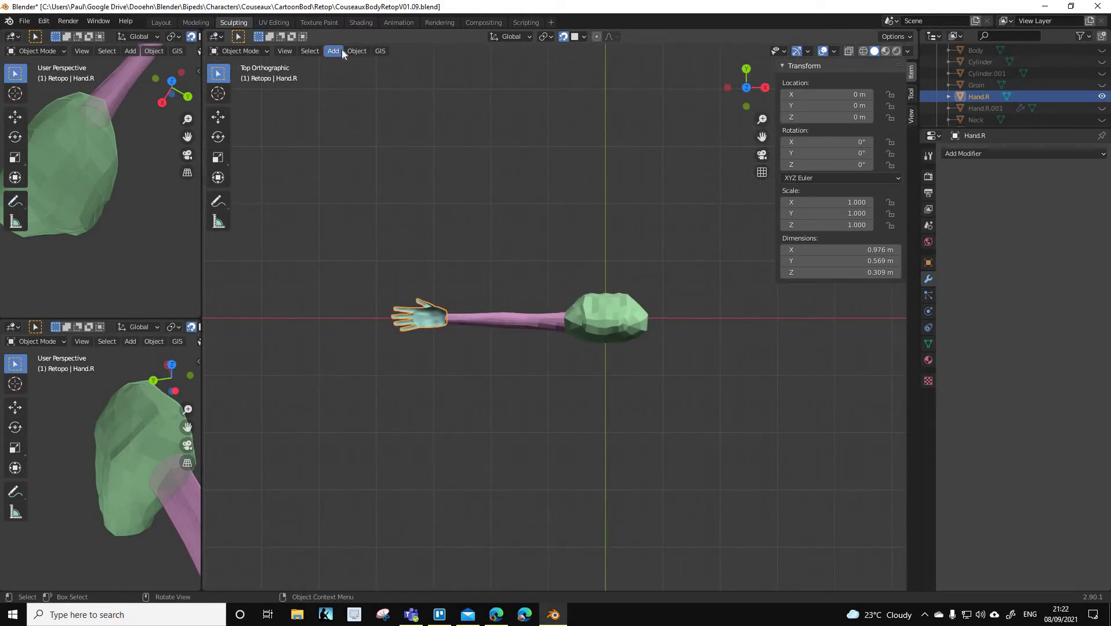
pyautogui.click(334, 51)
pyautogui.moveTo(360, 61)
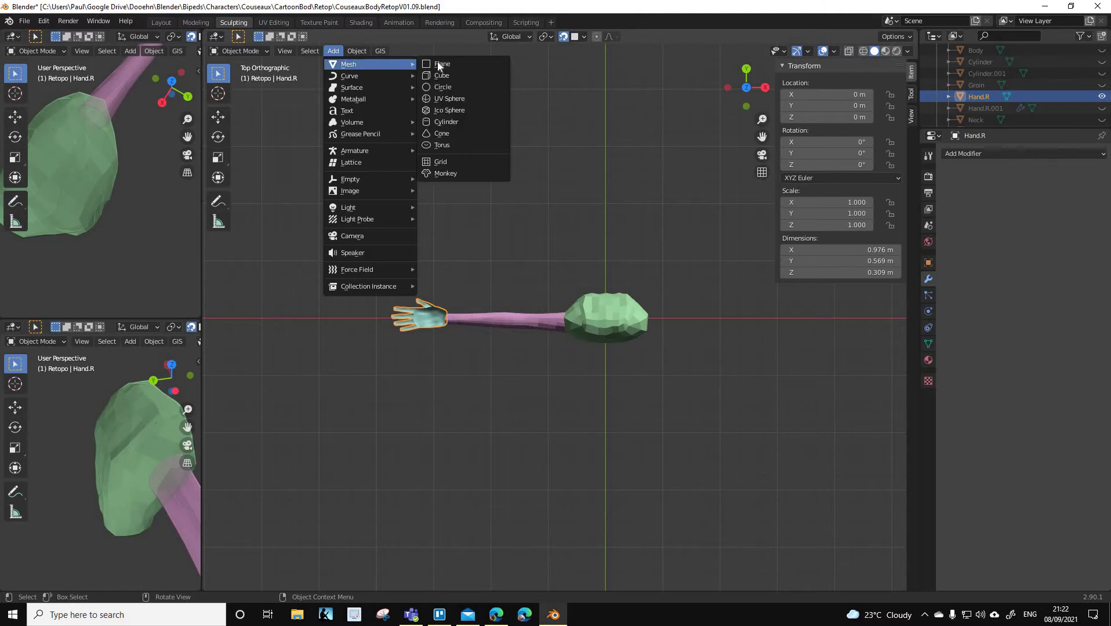
pyautogui.click(437, 62)
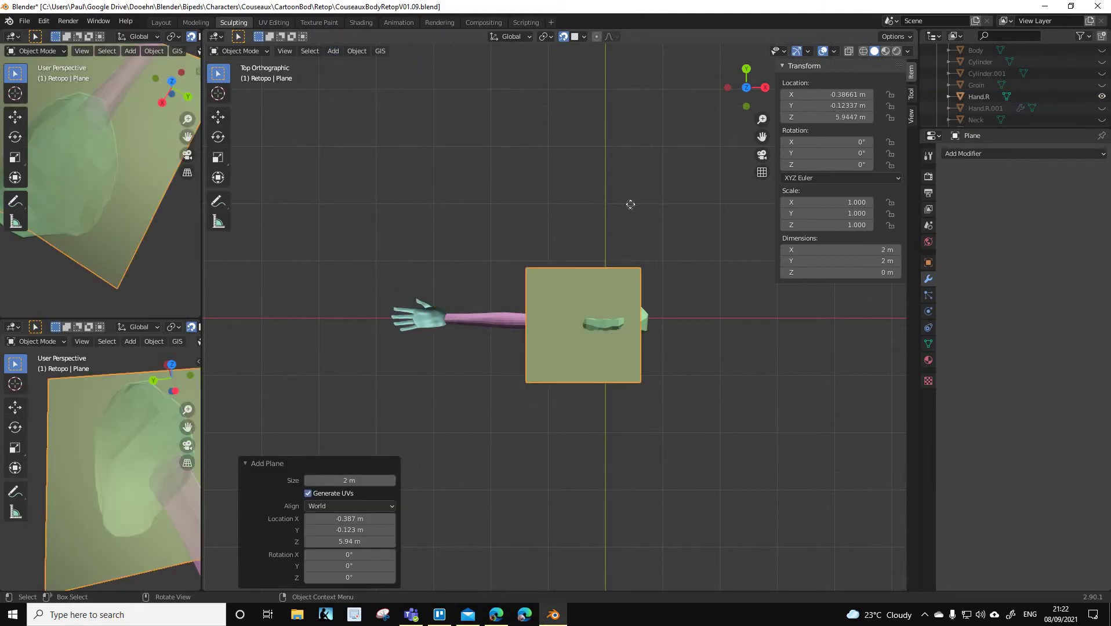
# Move the plane about 3 m along negative X to the hand and shrink it to about 0.14 m
pyautogui.press('g')
pyautogui.press('x')
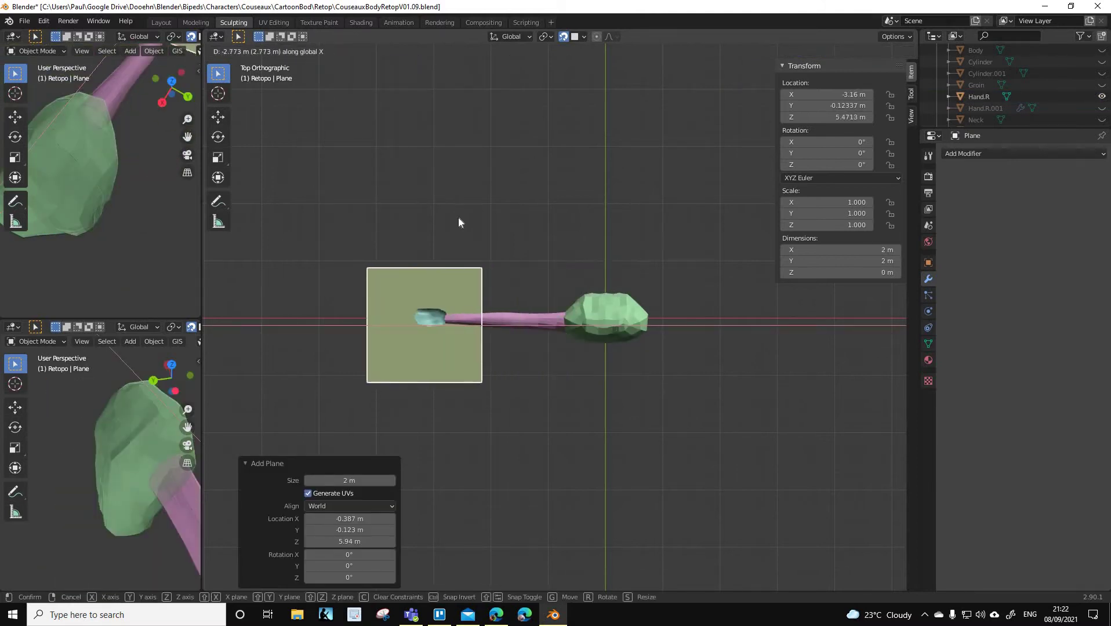
pyautogui.press('Return')
pyautogui.press('s')
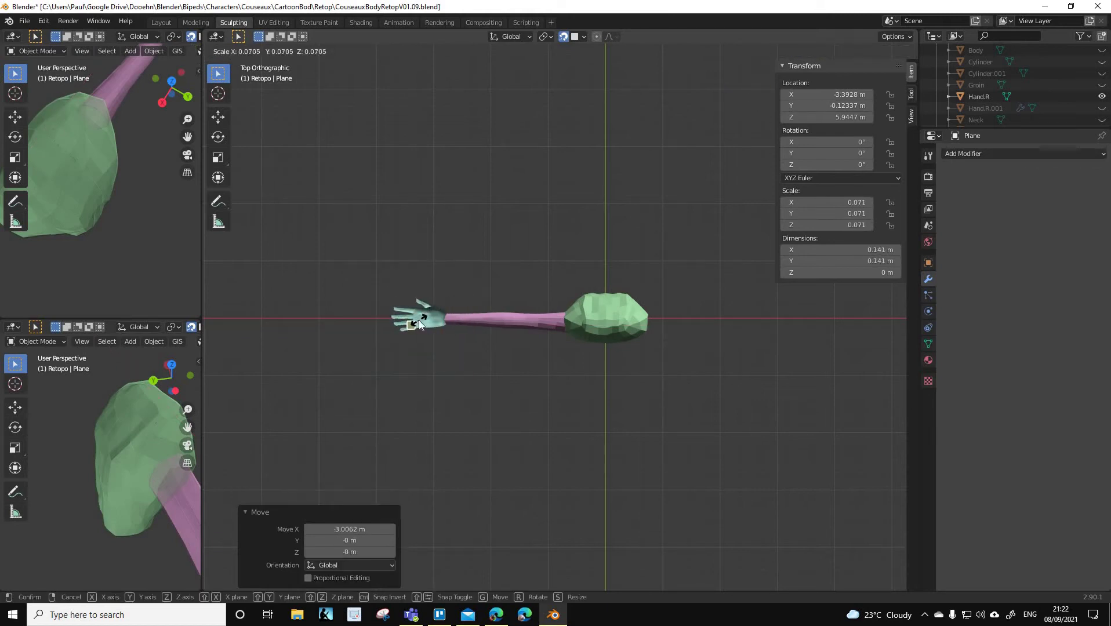
pyautogui.click(418, 320)
# Reposition the small plane over the palm and scale it down to about 0.06 m
pyautogui.scroll(3, 657, 155)
pyautogui.scroll(1, 720, 120)
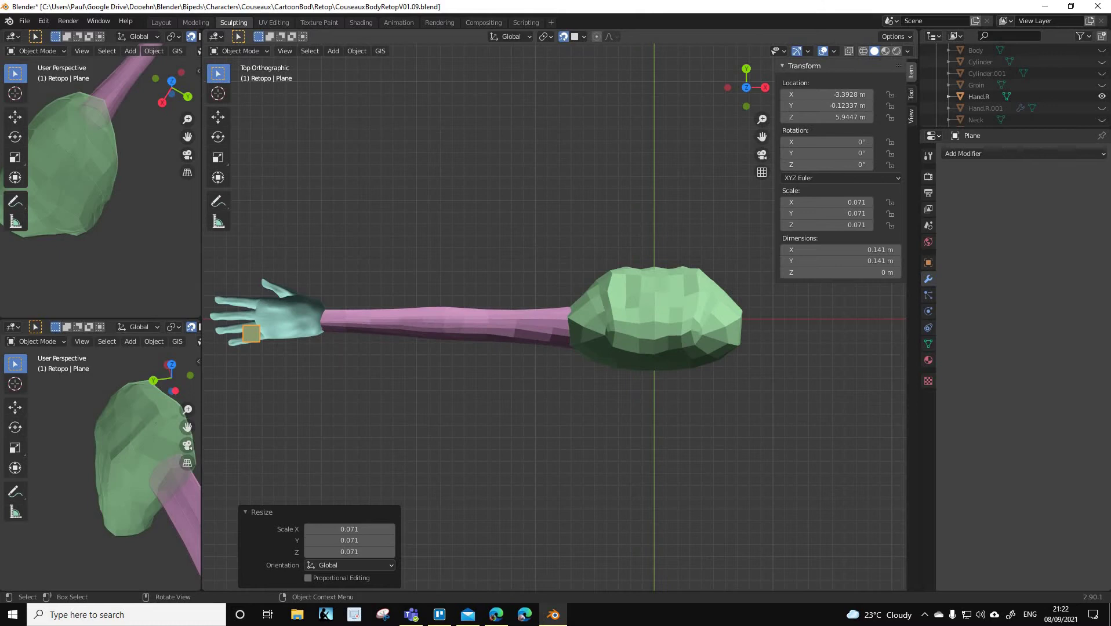
pyautogui.moveTo(760, 139); pyautogui.dragTo(528, 308)
pyautogui.scroll(3, 528, 308)
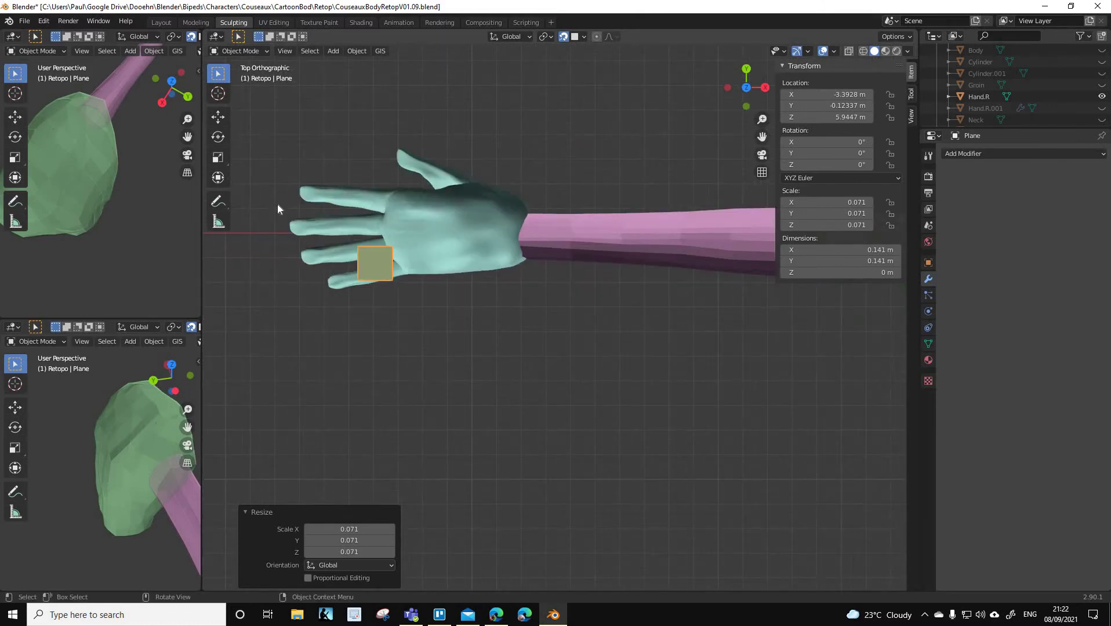
pyautogui.scroll(2, 277, 204)
pyautogui.keyDown('shift'); pyautogui.moveTo(291, 220); pyautogui.dragTo(322, 232, button='middle'); pyautogui.keyUp('shift')
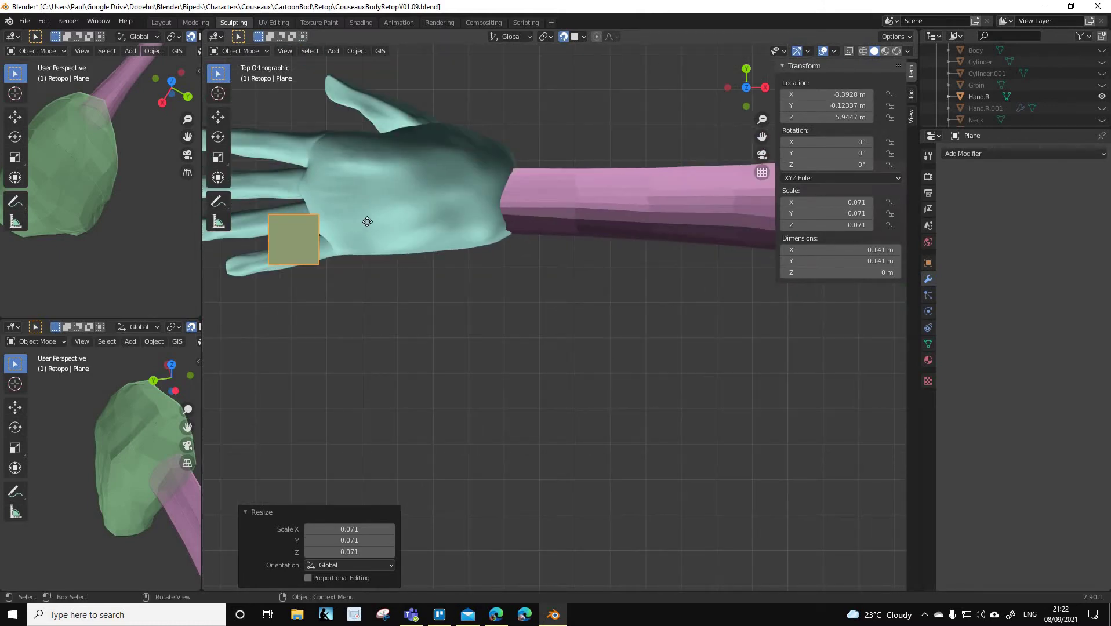
pyautogui.press('g')
pyautogui.click(412, 218)
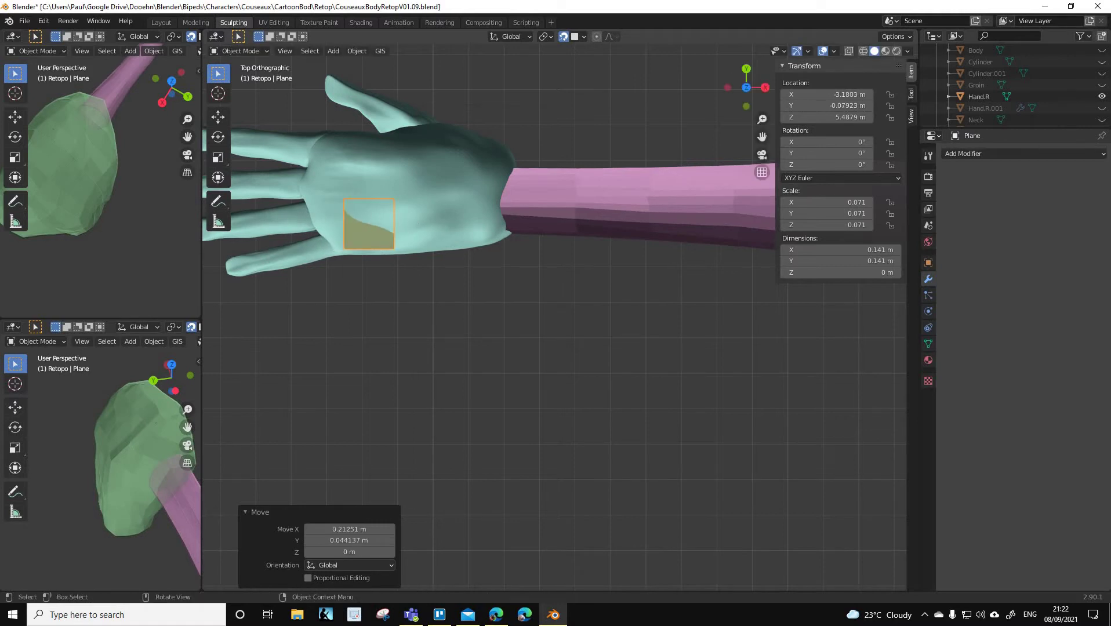
pyautogui.press('s')
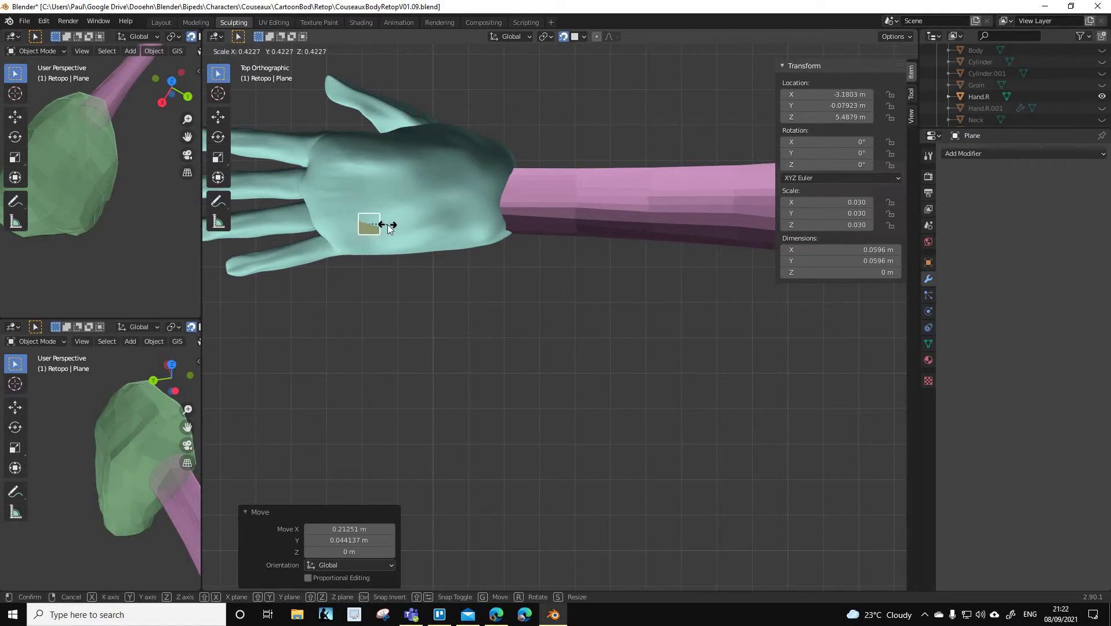
pyautogui.click(388, 228)
# Stretch the plane to about 0.11 m along X and narrow it to about 0.047 m along Y
pyautogui.press('s')
pyautogui.press('y')
pyautogui.press('x')
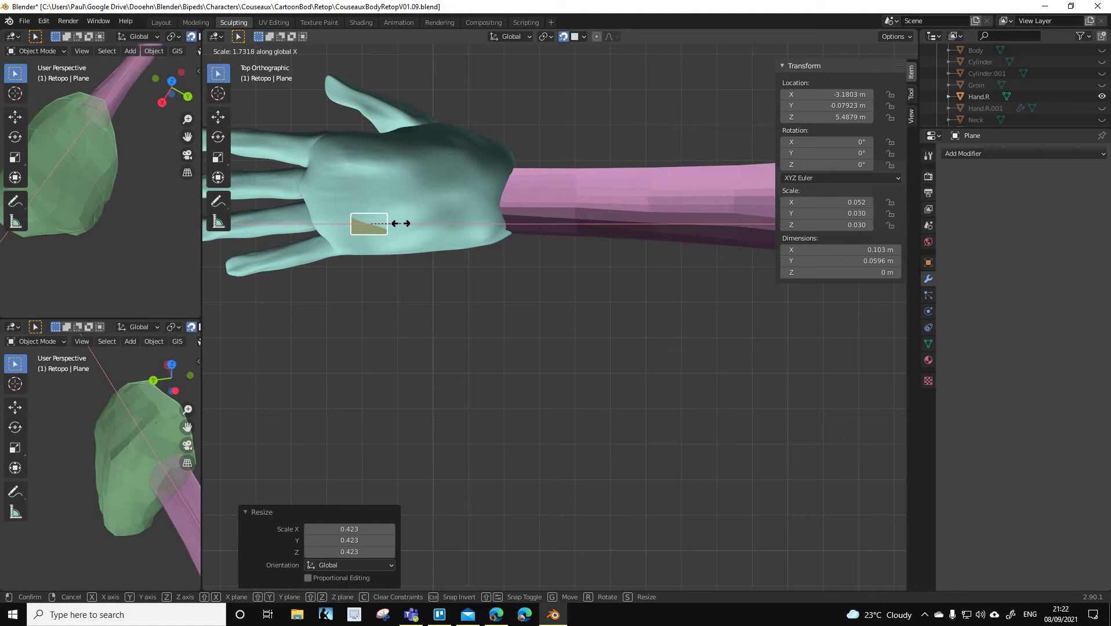
pyautogui.click(403, 224)
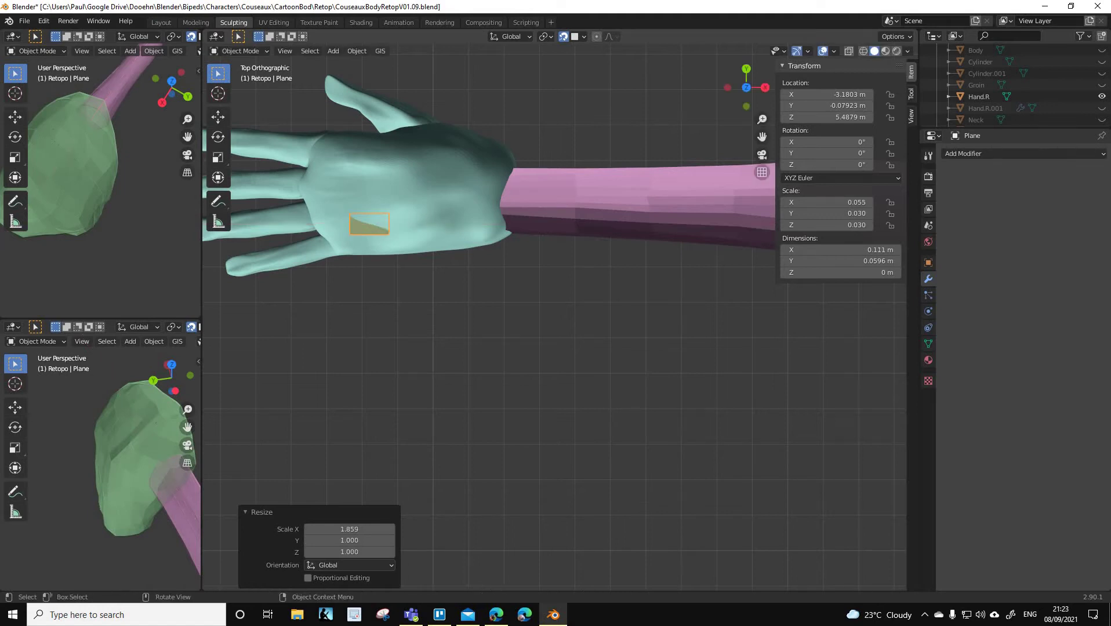
pyautogui.press('s')
pyautogui.press('x')
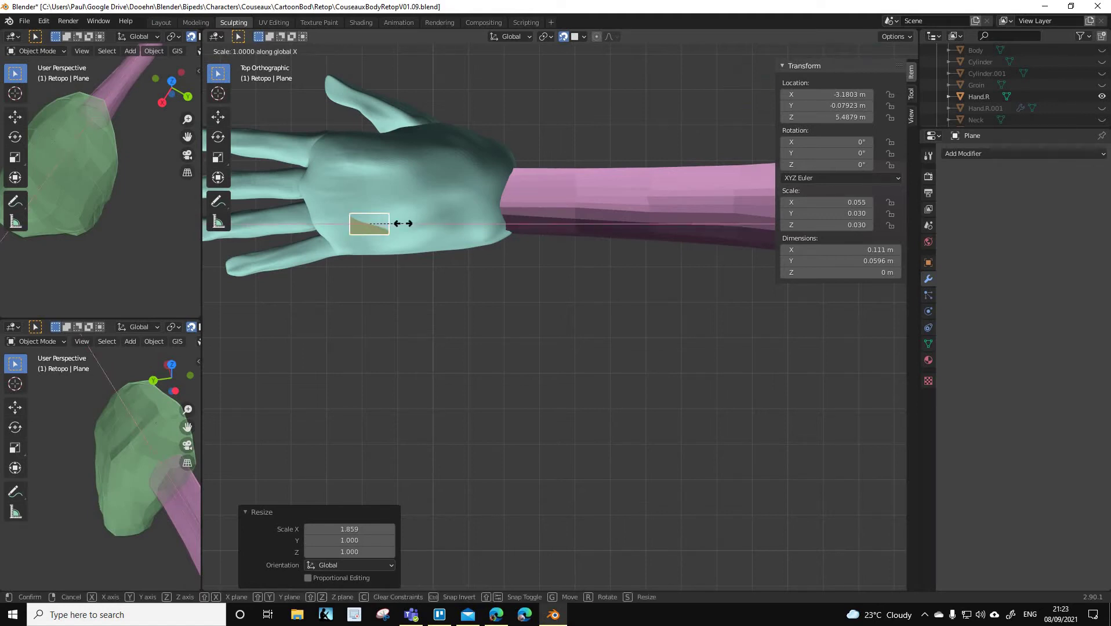
pyautogui.press('y')
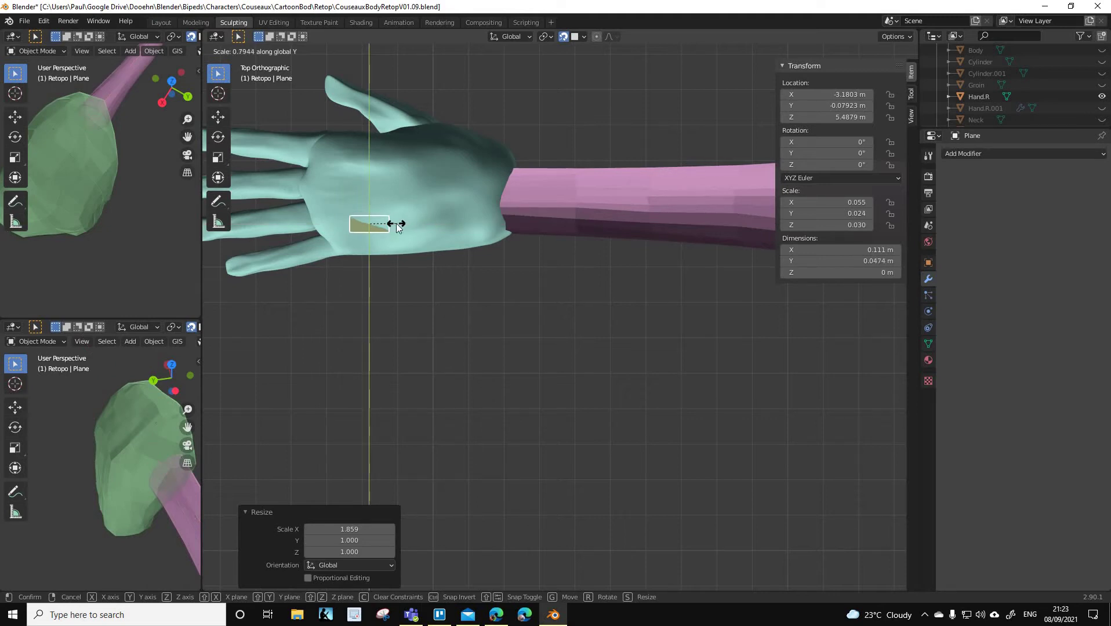
pyautogui.click(403, 224)
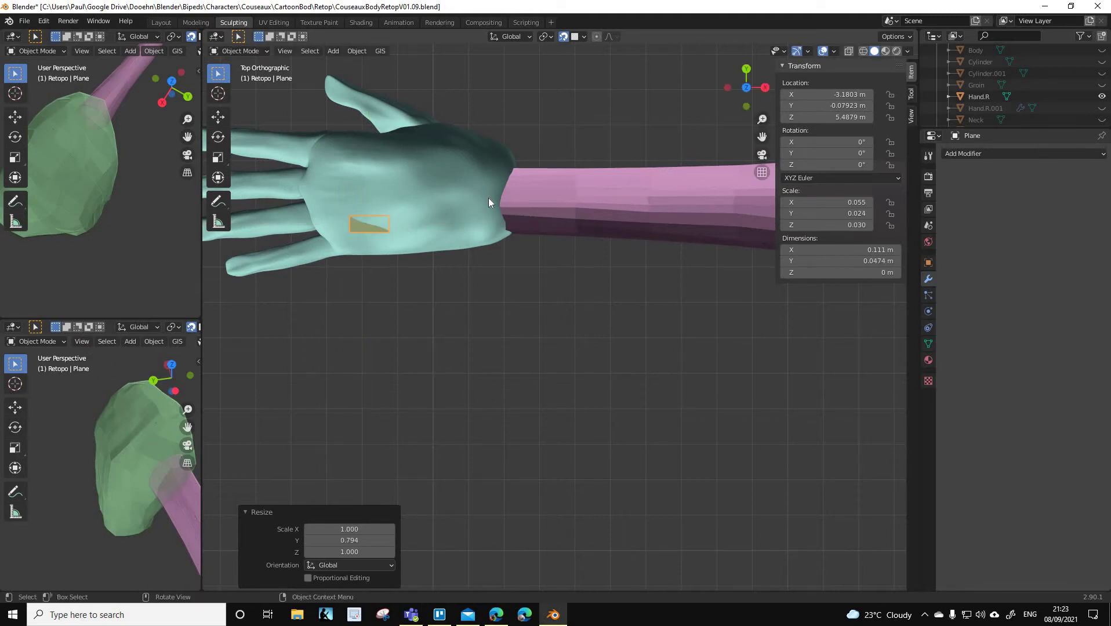
# Apply all transforms to the plane
pyautogui.scroll(-2, 429, 148)
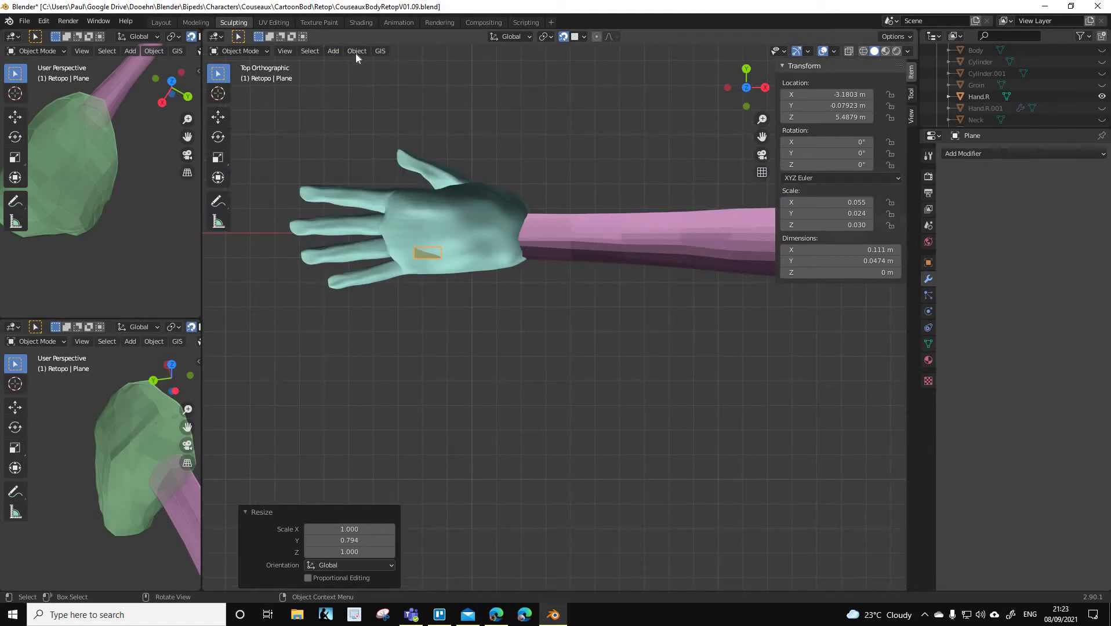
pyautogui.click(356, 52)
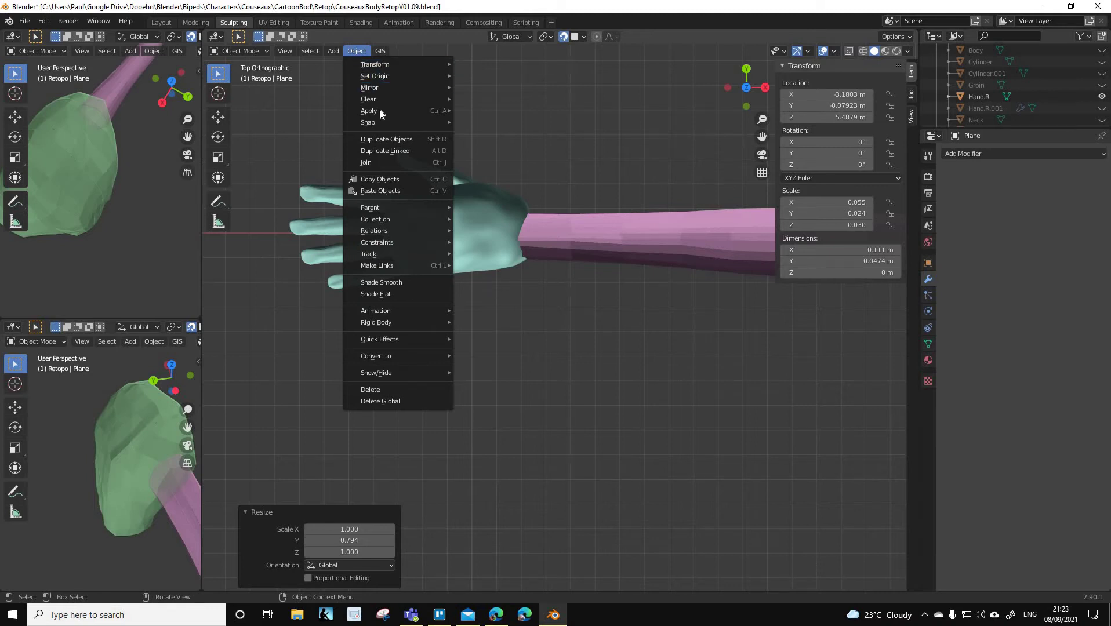
pyautogui.moveTo(381, 110)
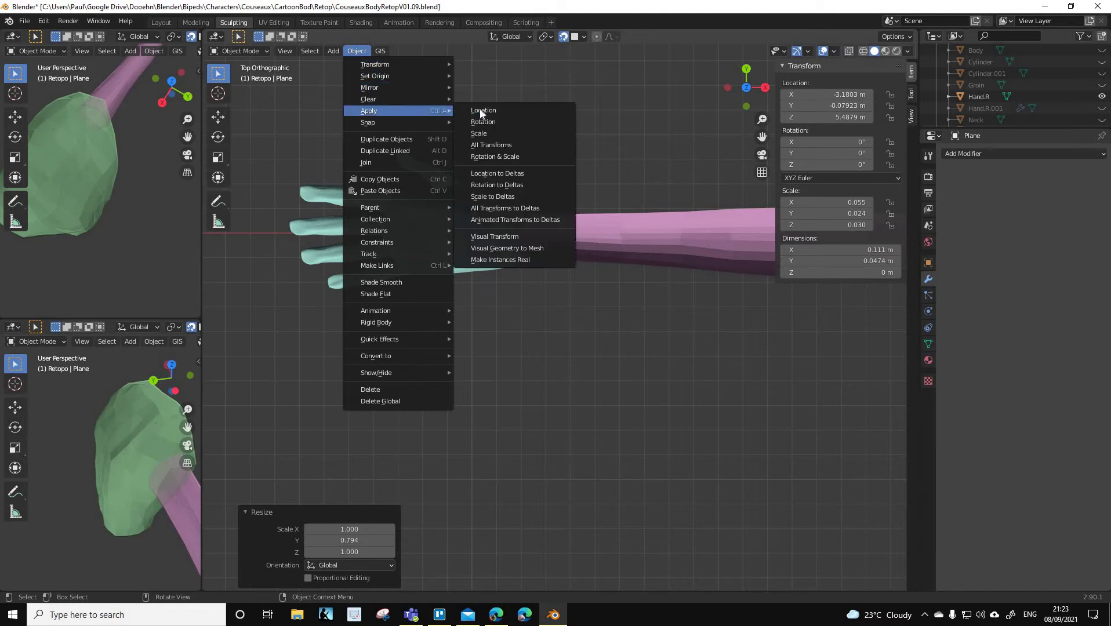
pyautogui.click(494, 145)
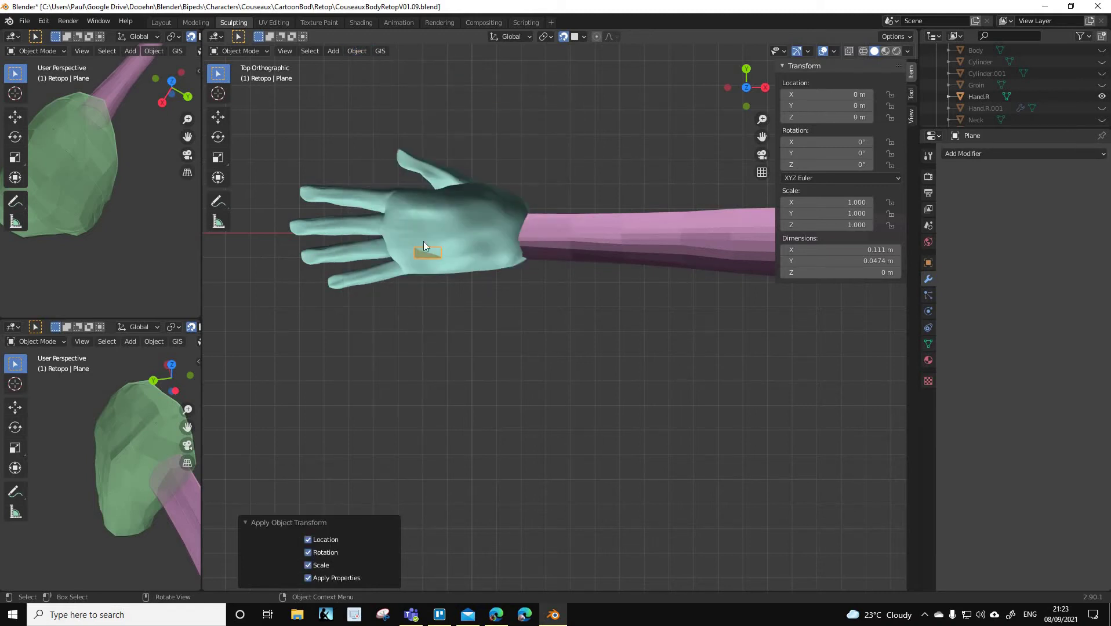
# Add a Mirror modifier to the plane, mirroring on the Y axis only with Clipping enabled
pyautogui.scroll(1, 423, 241)
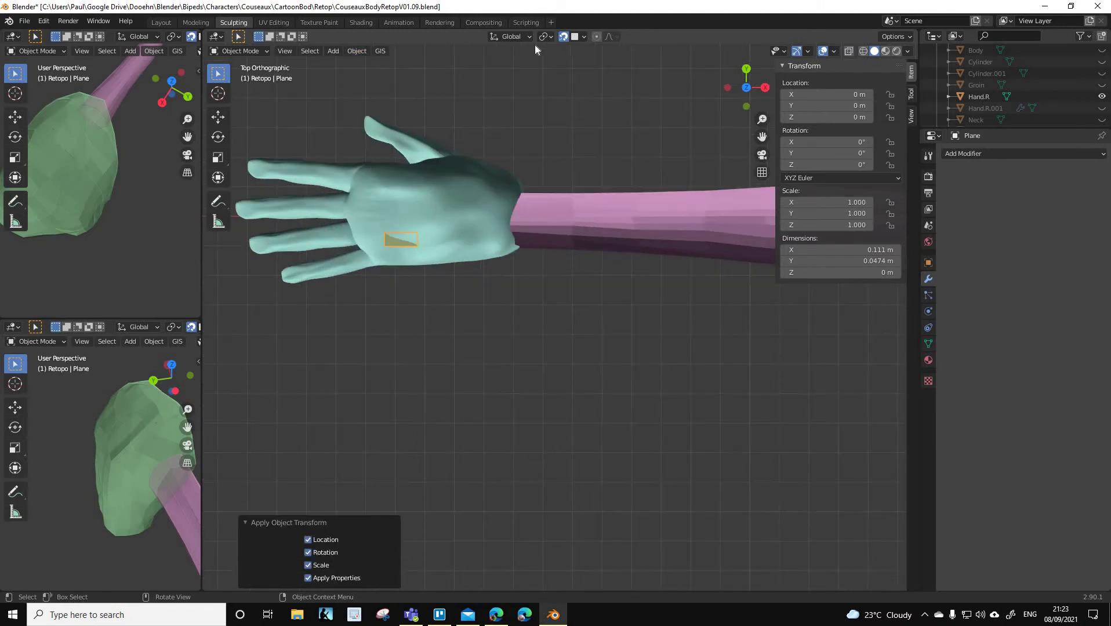
pyautogui.click(1012, 154)
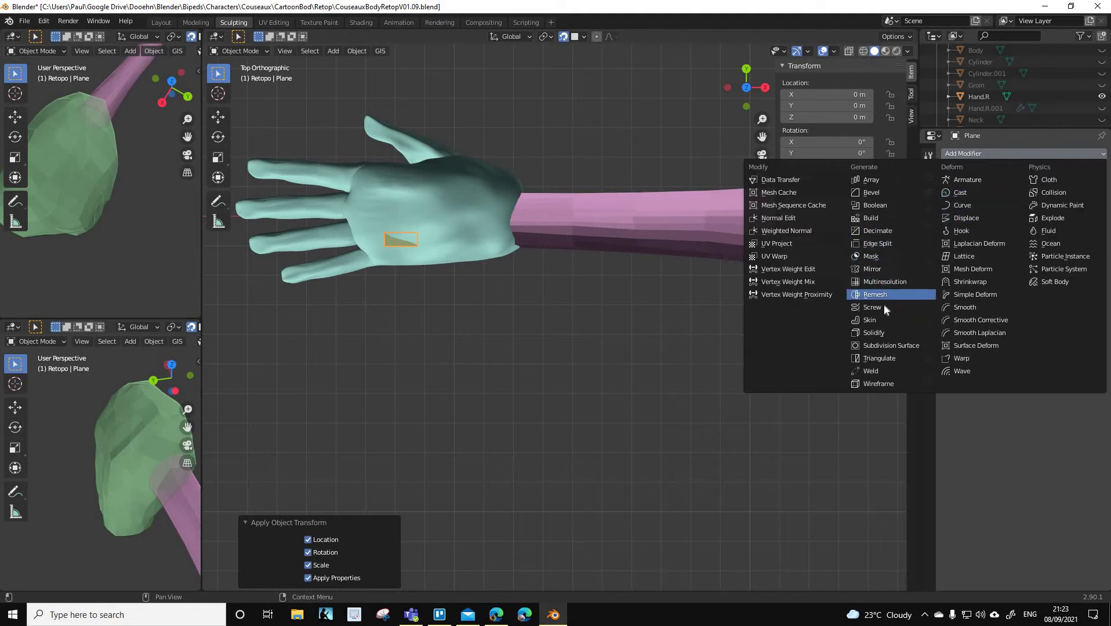
pyautogui.click(872, 270)
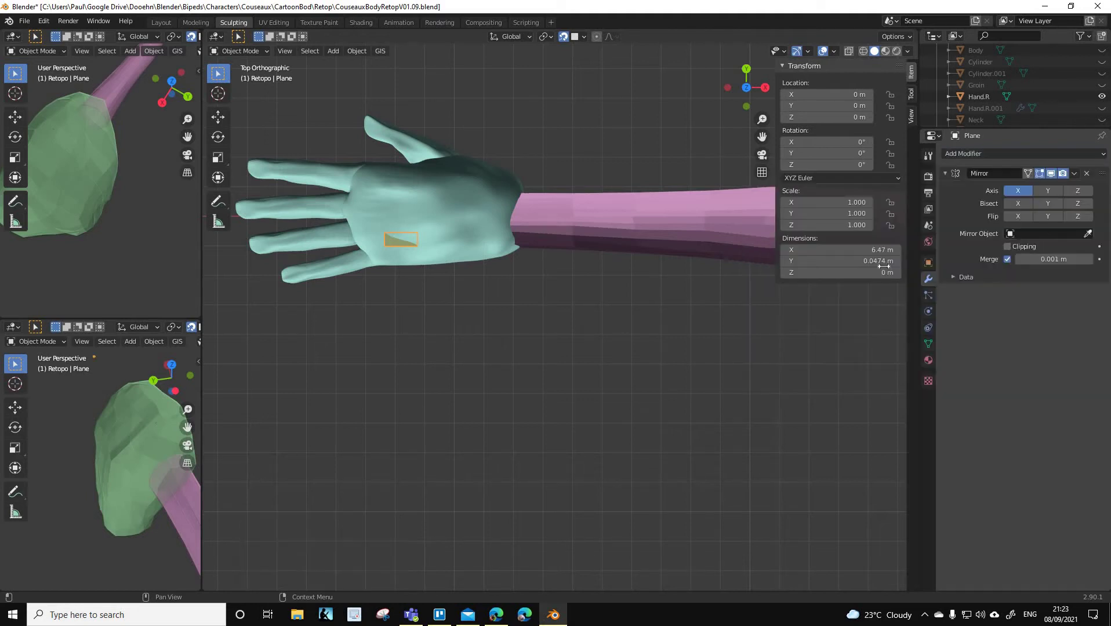
pyautogui.scroll(-2, 714, 271)
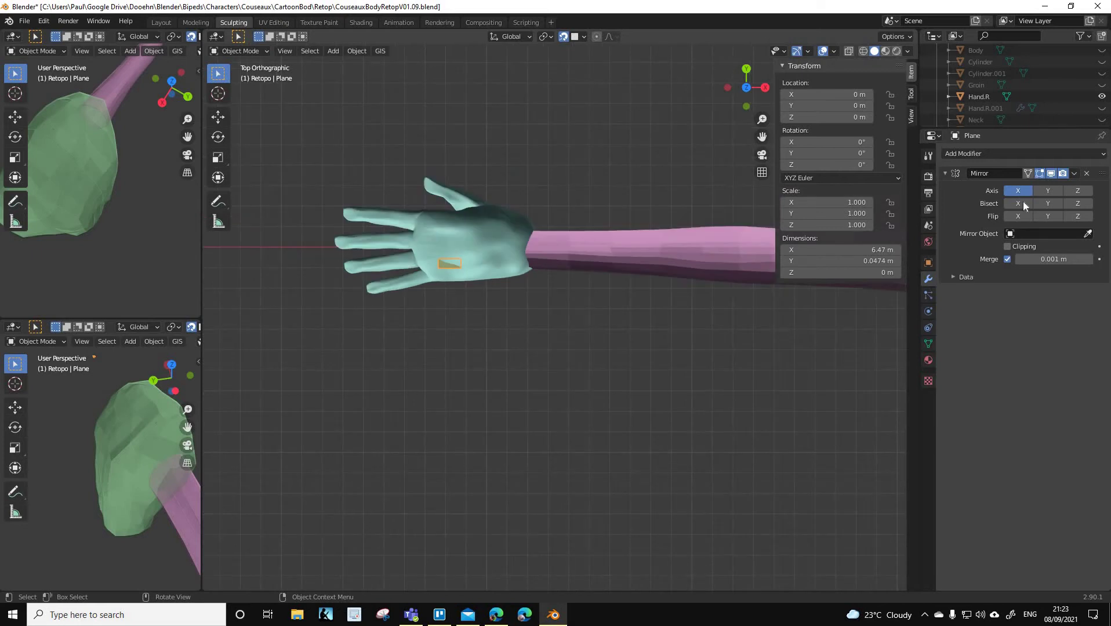
pyautogui.click(1018, 191)
pyautogui.click(1048, 190)
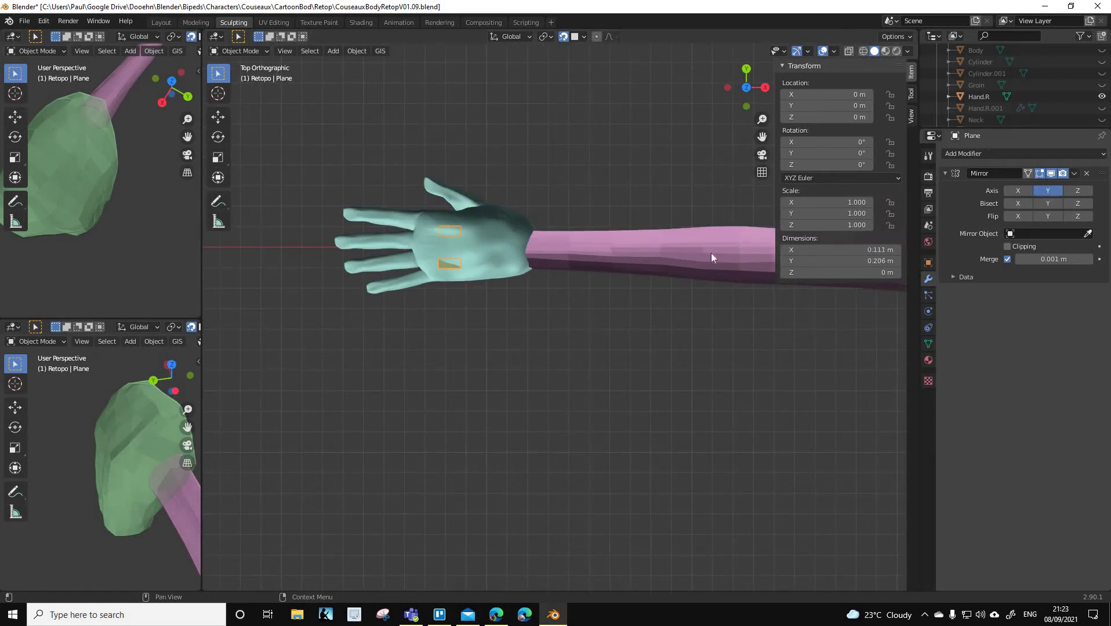
pyautogui.scroll(4, 632, 268)
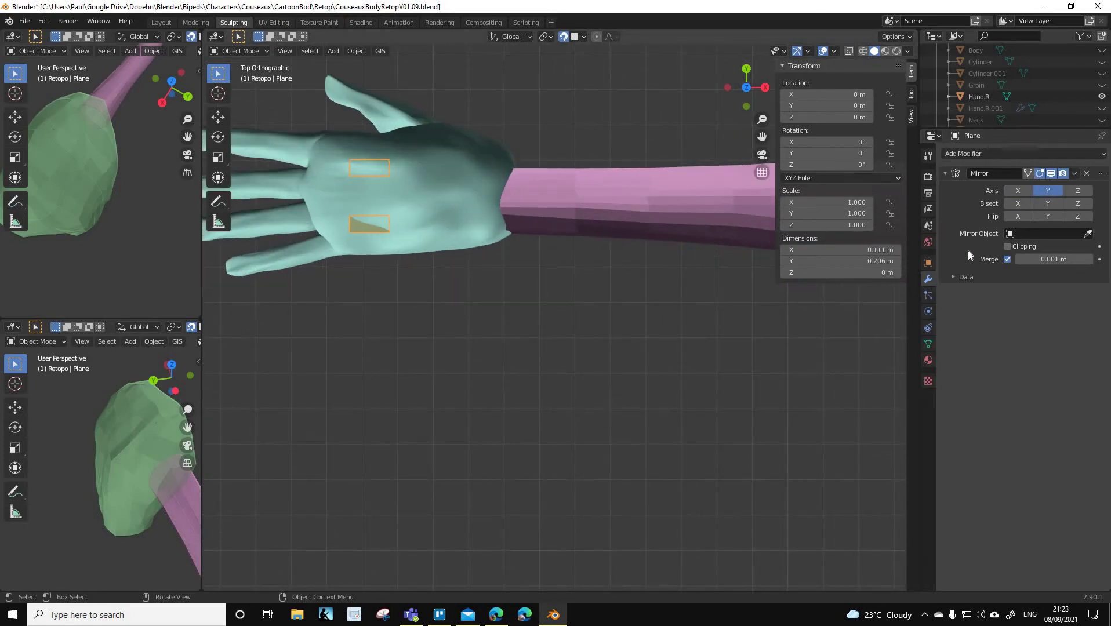
pyautogui.click(1007, 247)
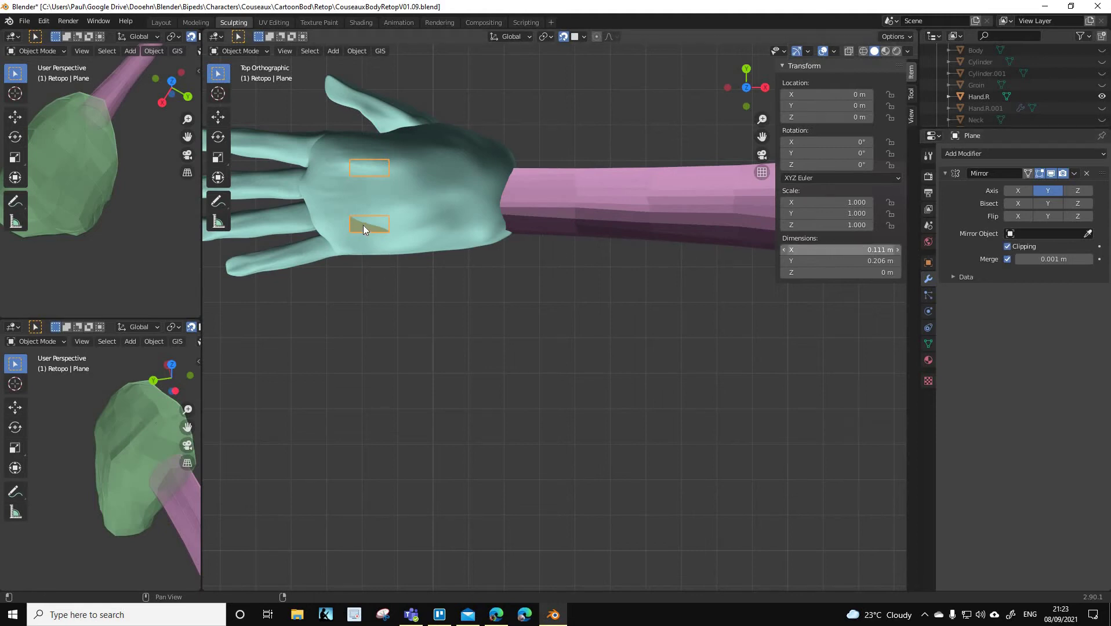
# Enter Edit Mode on the plane, switch to face selection and turn on X-ray display
pyautogui.click(255, 53)
pyautogui.click(249, 74)
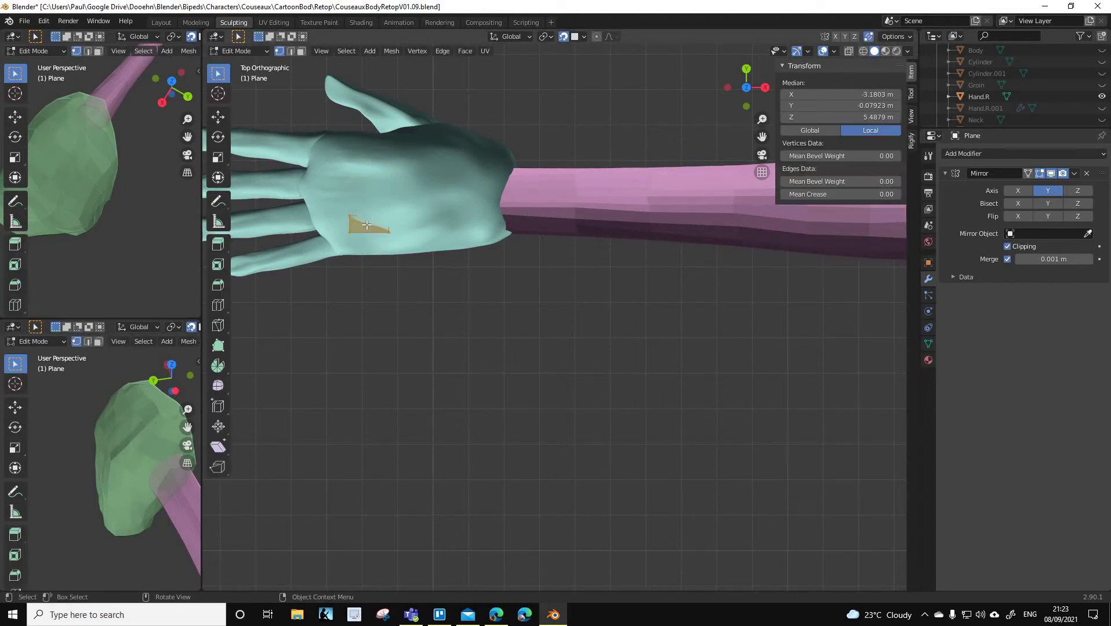
pyautogui.click(301, 51)
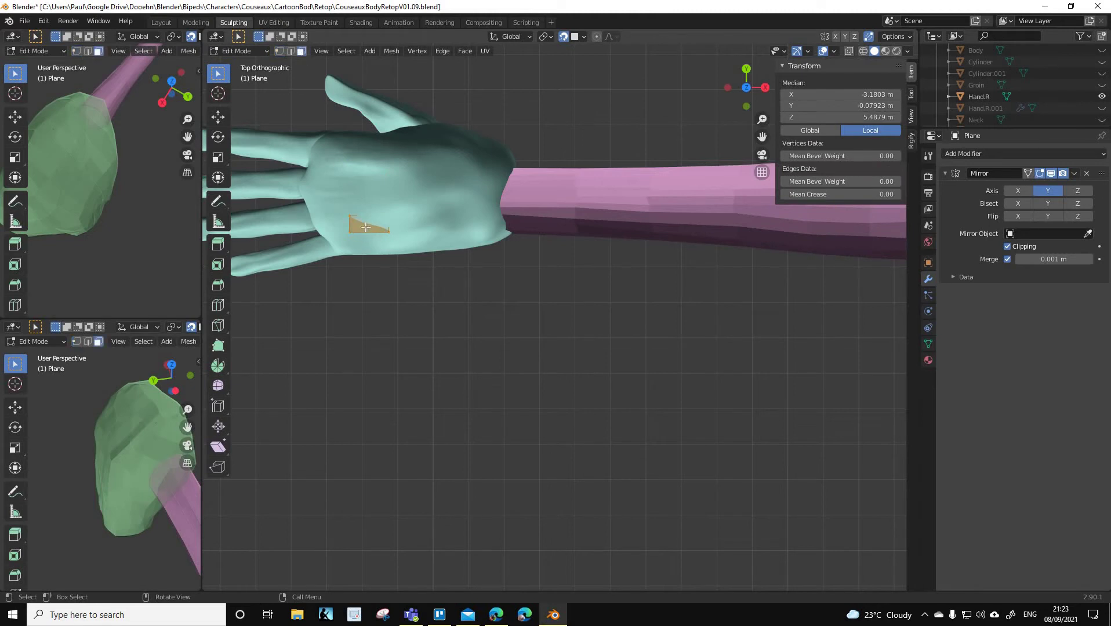
pyautogui.click(848, 50)
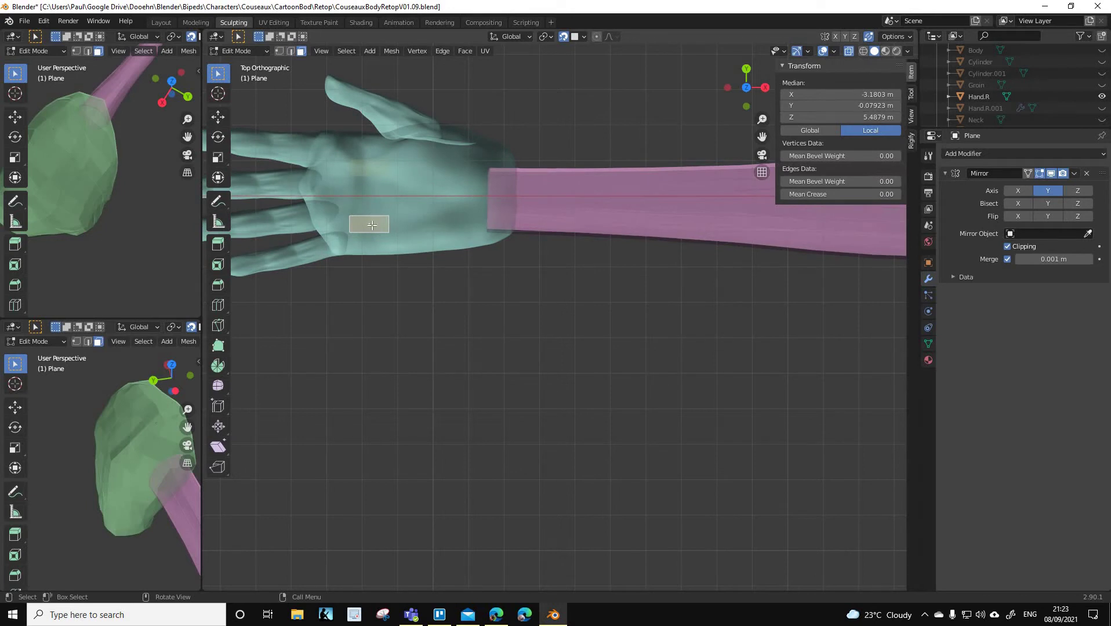
# Try moving the plane's face about 0.062 m along Y to the mirror line, and undo the move
pyautogui.press('g')
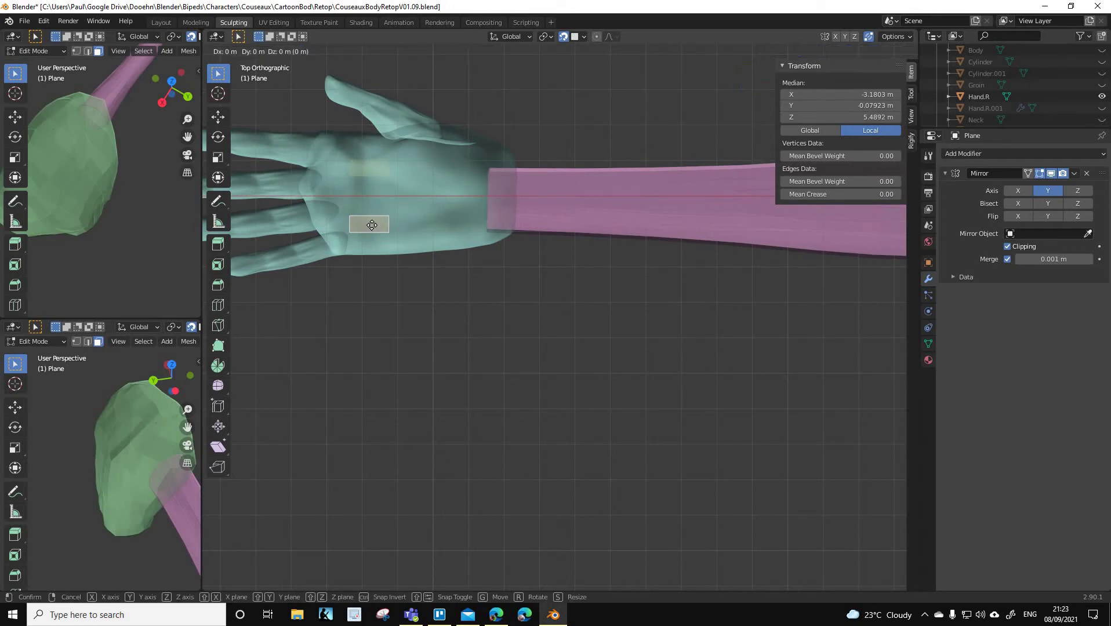
pyautogui.press('y')
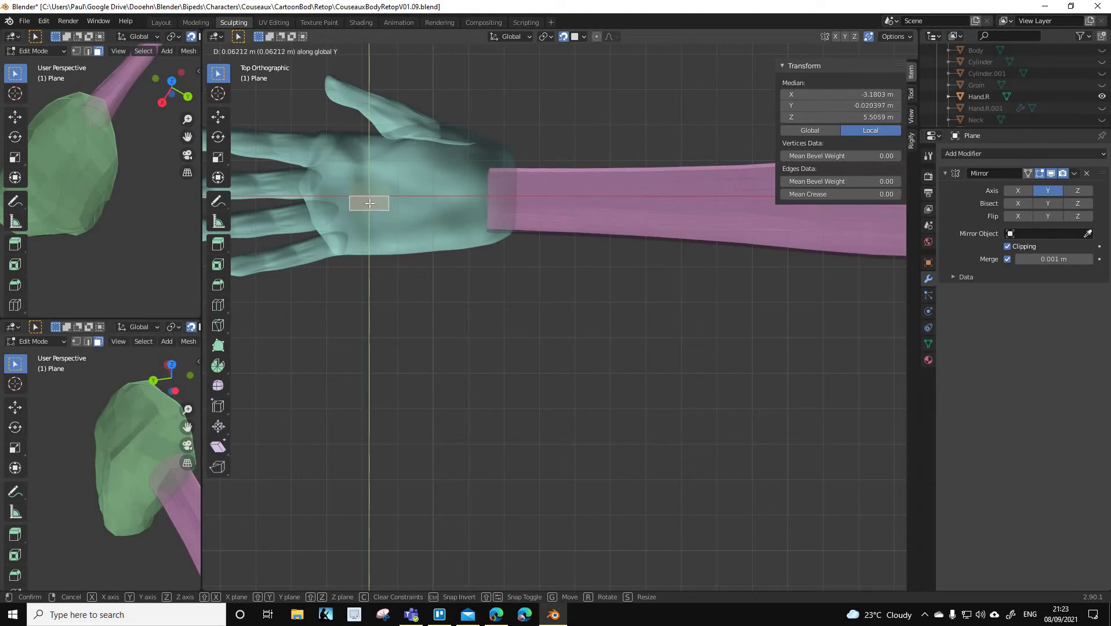
pyautogui.click(426, 201)
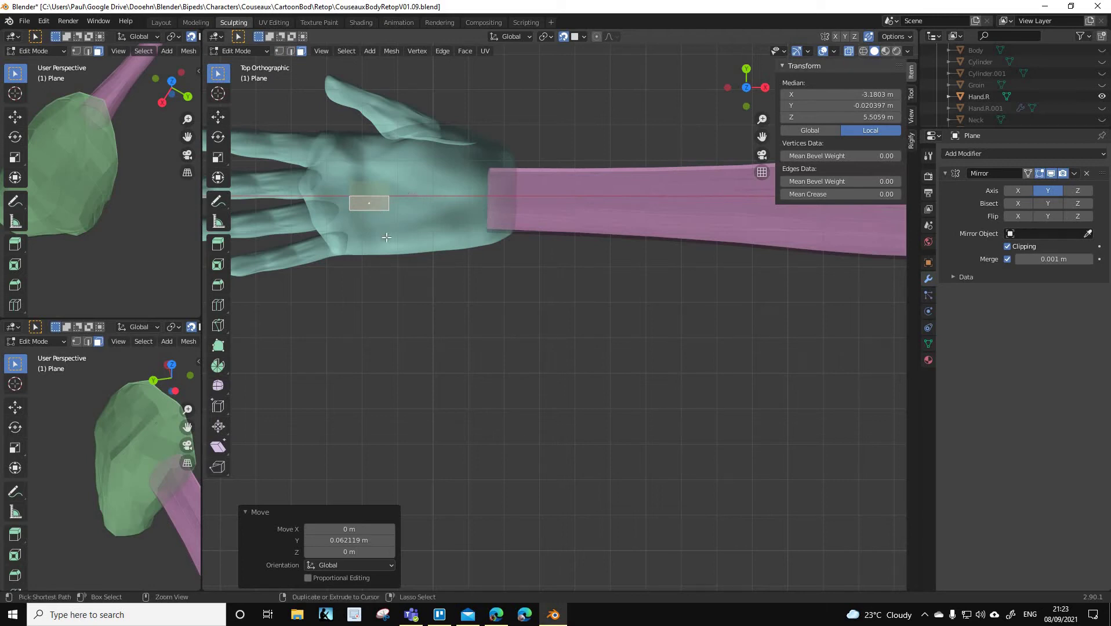
pyautogui.hotkey('ctrl', 'z')
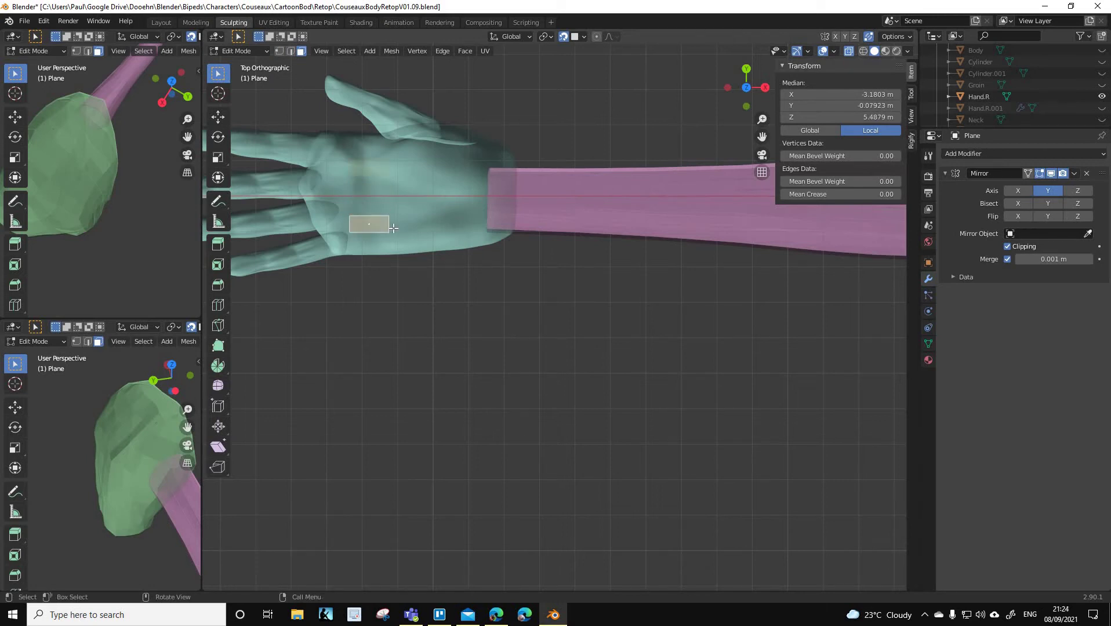
# Rotate the plane's face about -9.6° and move it about 0.065 m along Y against the mirror line
pyautogui.press('r')
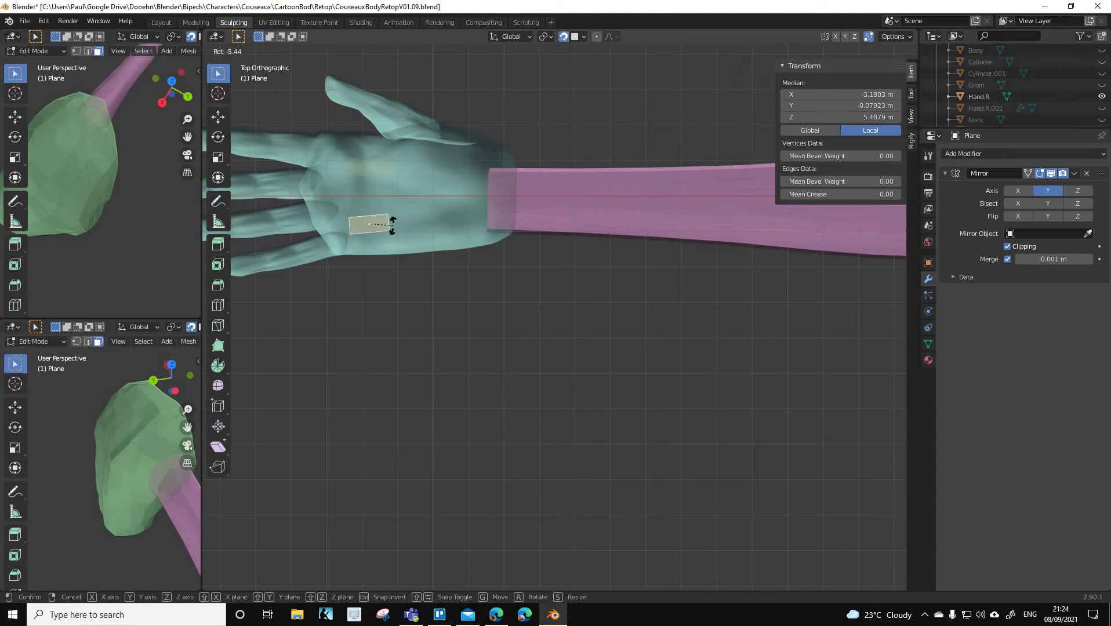
pyautogui.click(394, 224)
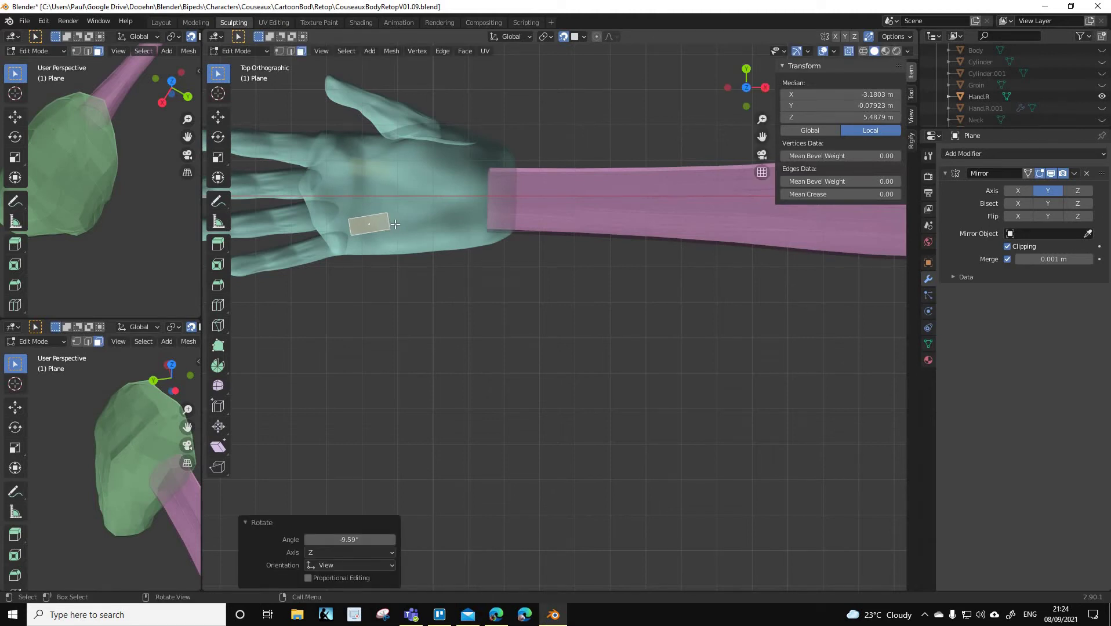
pyautogui.press('g')
pyautogui.press('y')
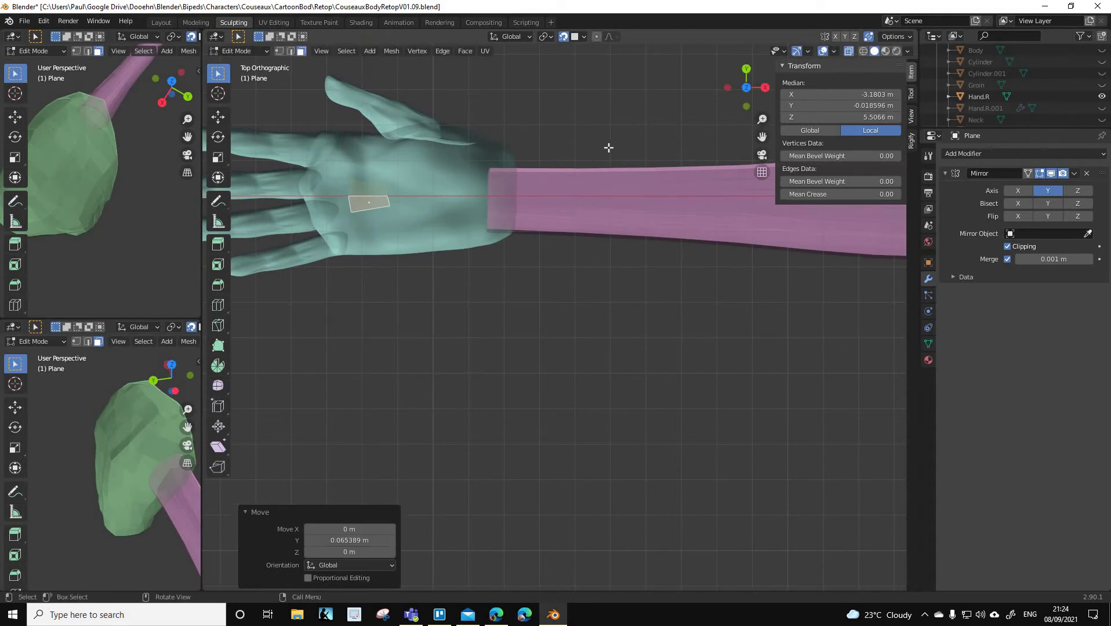
pyautogui.scroll(3, 608, 148)
pyautogui.moveTo(762, 136); pyautogui.dragTo(537, 261)
pyautogui.scroll(4, 534, 258)
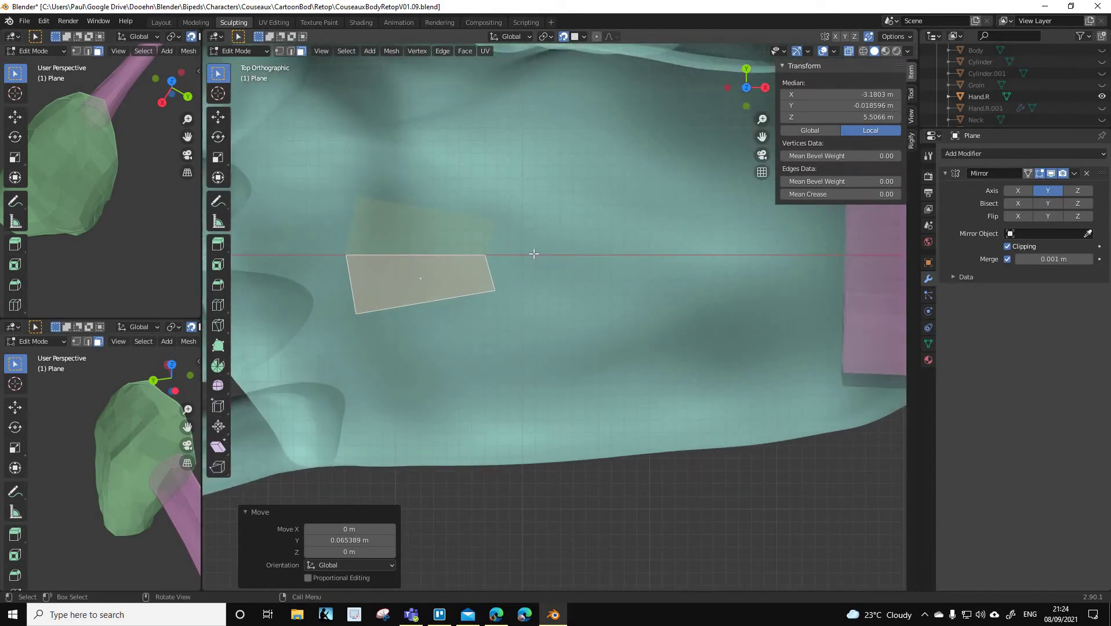
pyautogui.scroll(-9, 534, 253)
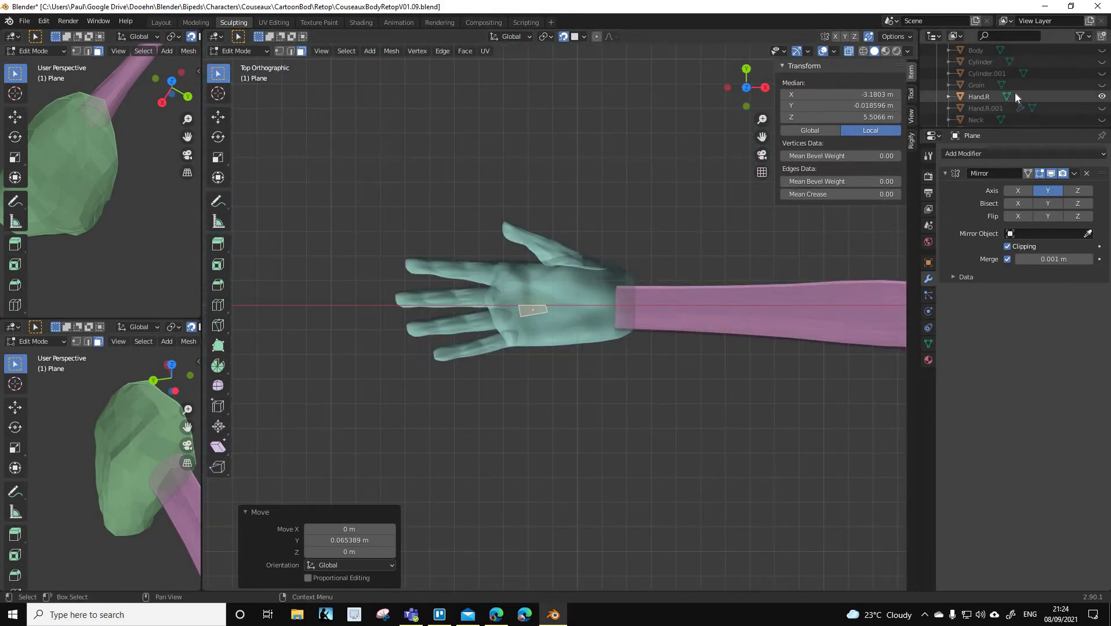
# Hide the ArmRetopo.R and BodyRetopo objects in the Retopo collection
pyautogui.scroll(-5, 1014, 92)
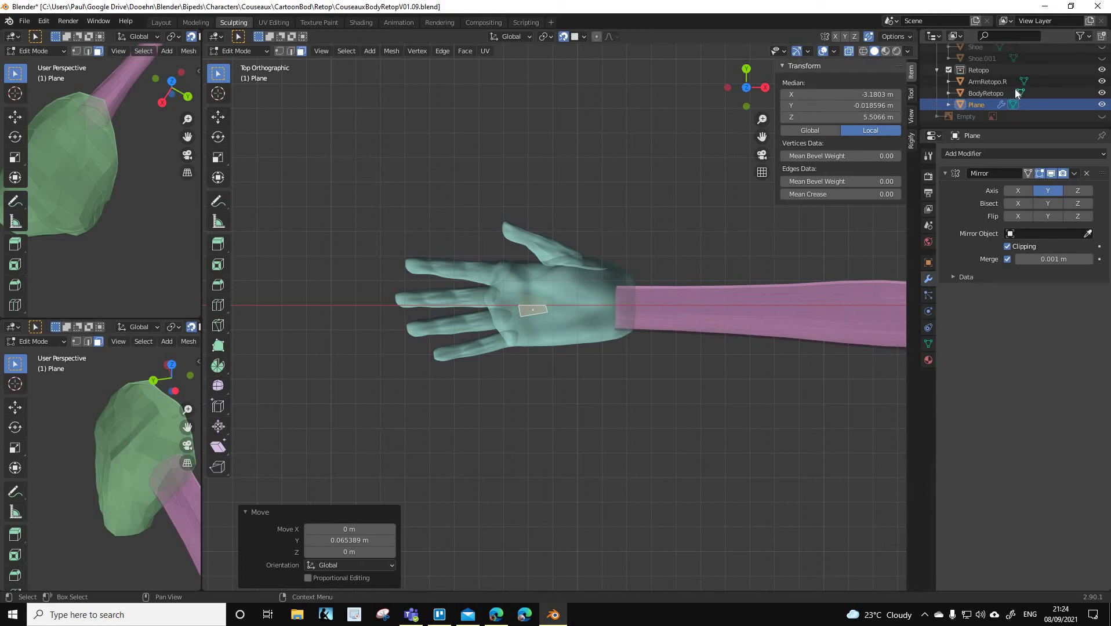
pyautogui.click(1101, 82)
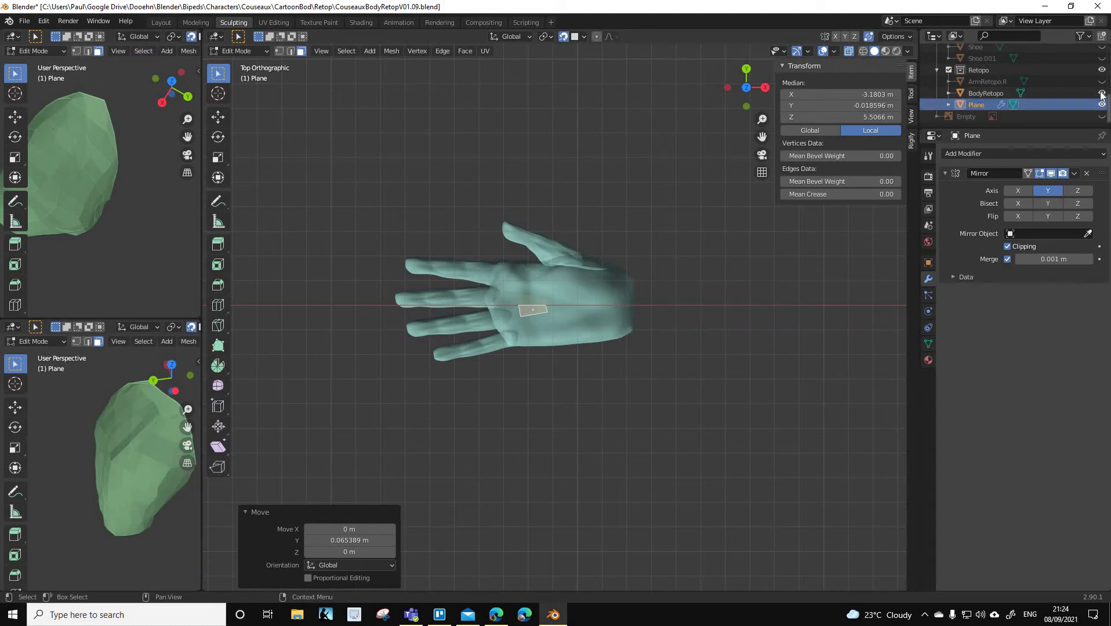
pyautogui.click(1102, 93)
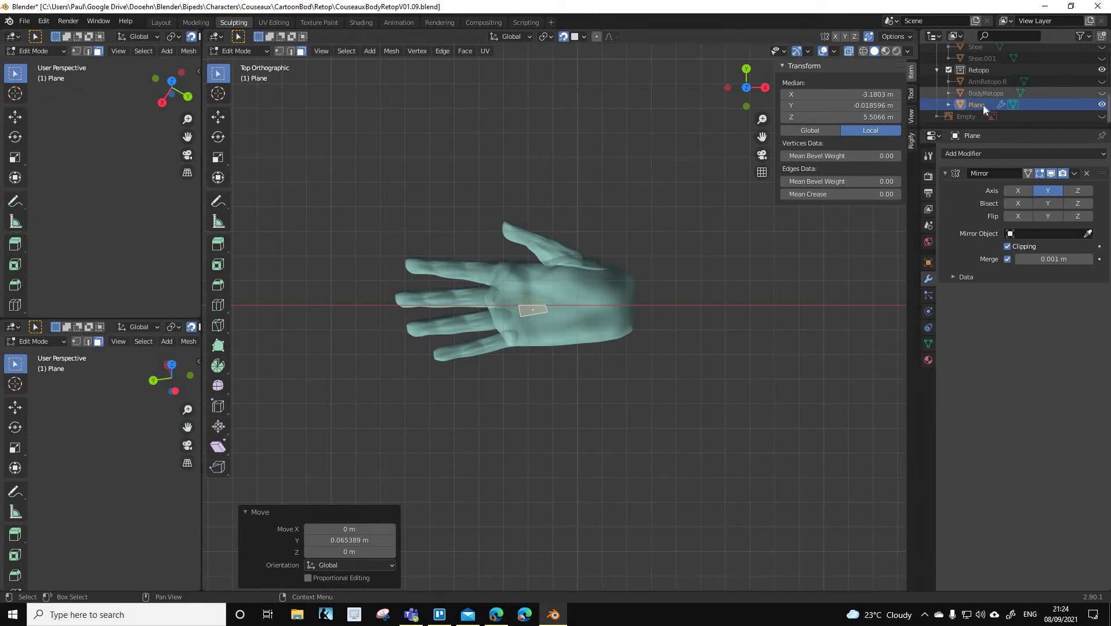
# Rename the Plane object as Hand
pyautogui.doubleClick(982, 105)
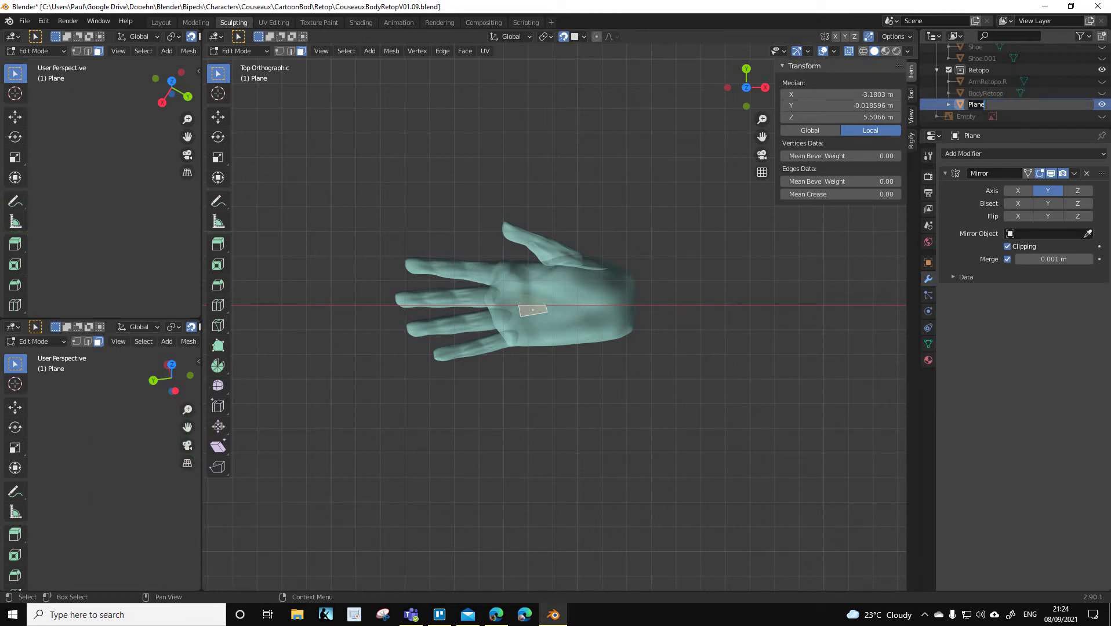
pyautogui.write('Hand')
pyautogui.press('Return')
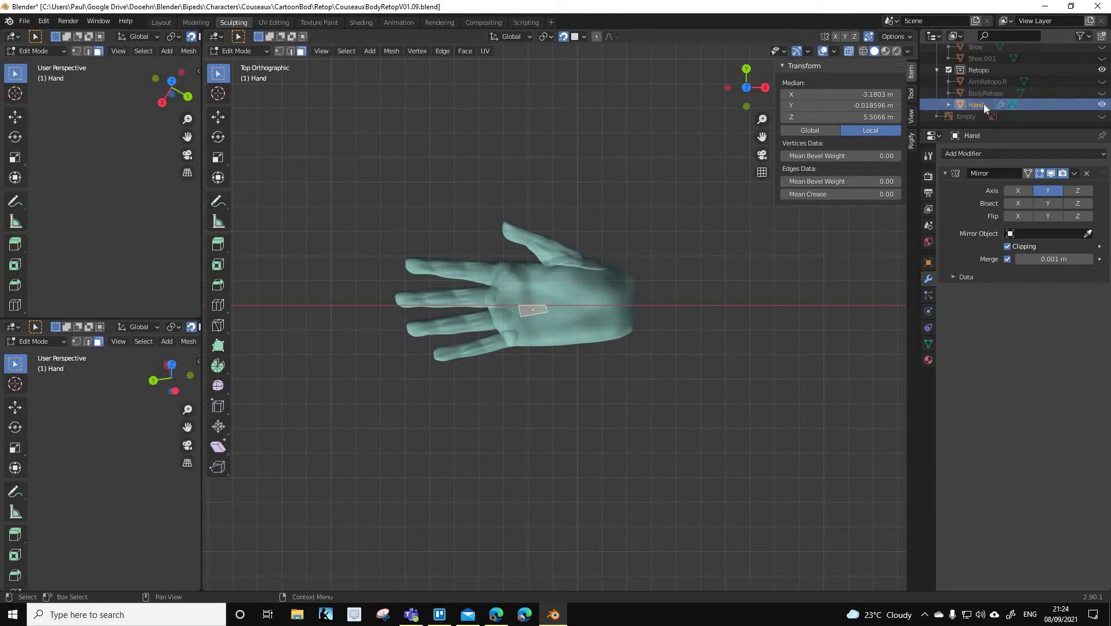
# Add a Shrinkwrap modifier to the Hand mesh with Hand.R as its target, and enable its On Cage display
pyautogui.scroll(8, 533, 307)
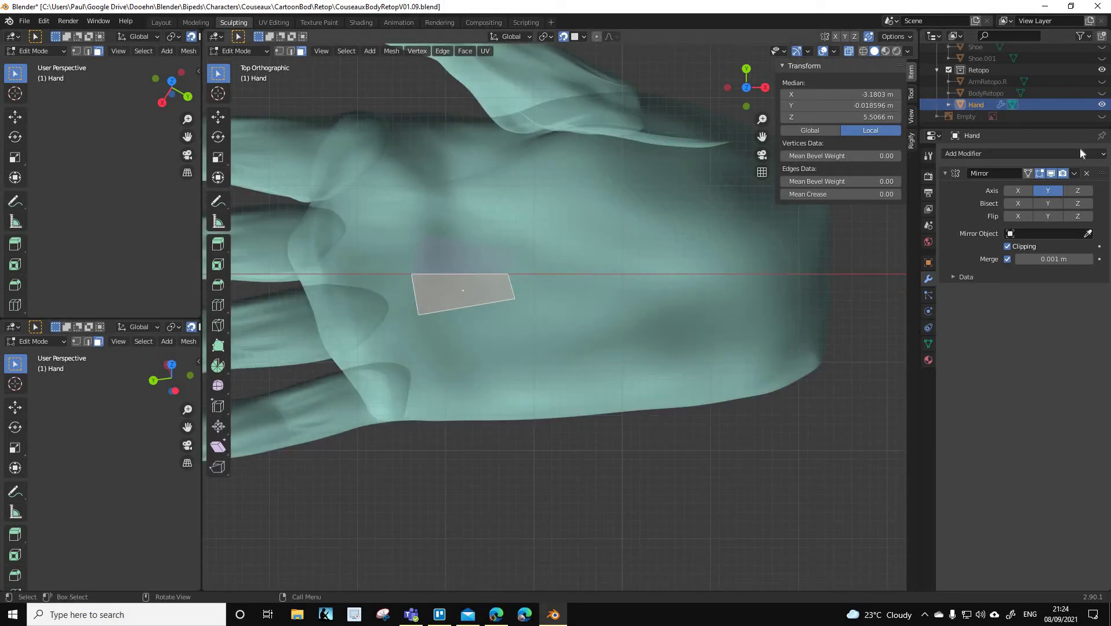
pyautogui.click(980, 155)
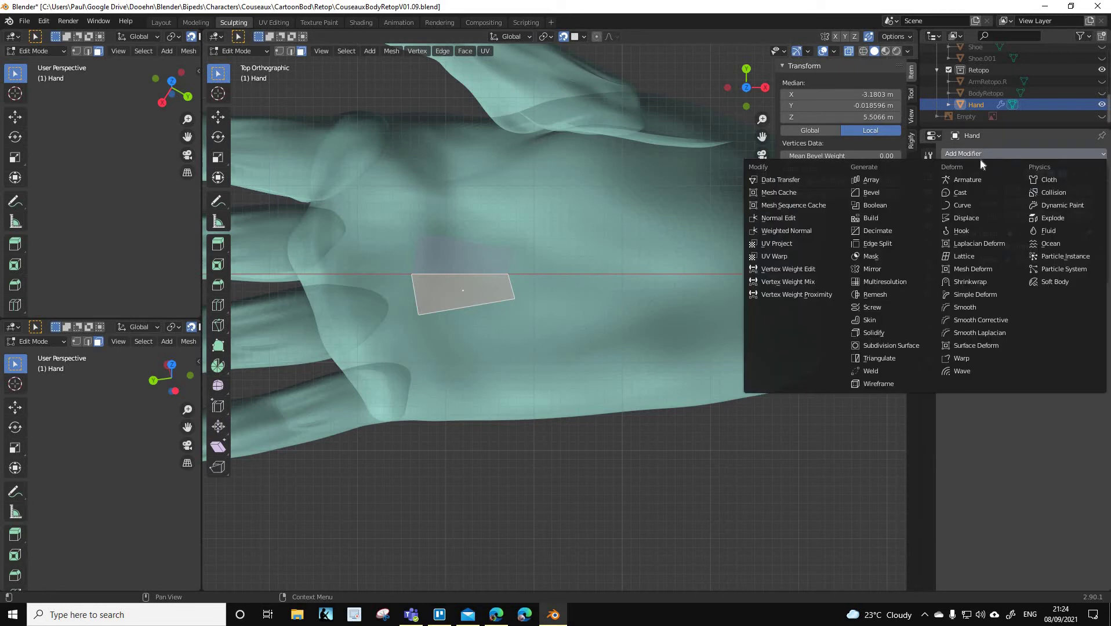
pyautogui.click(970, 281)
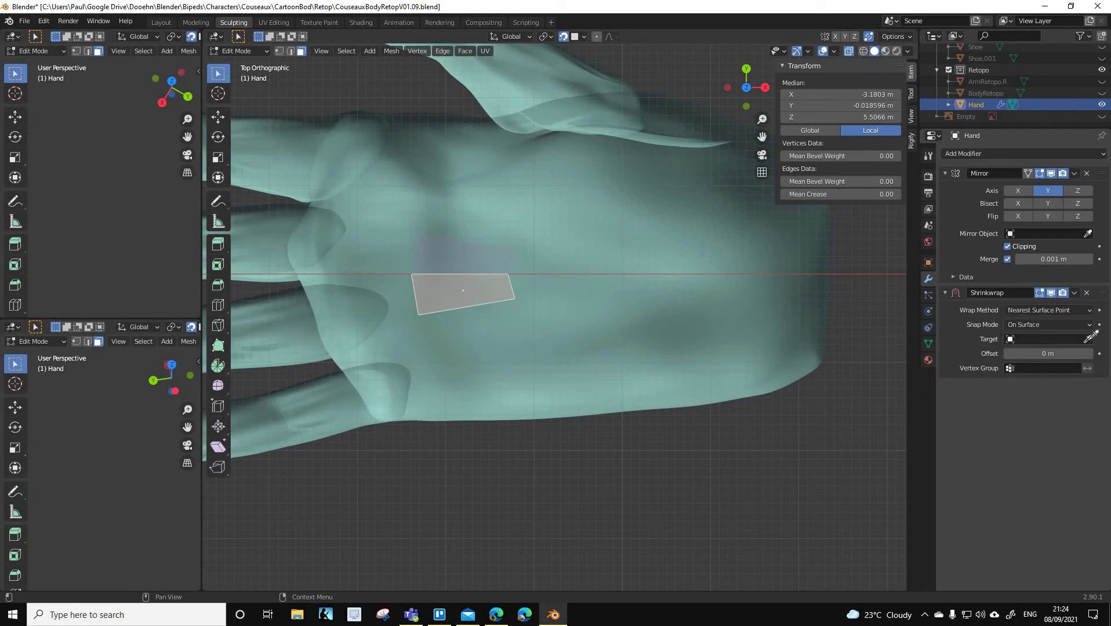
pyautogui.click(1088, 339)
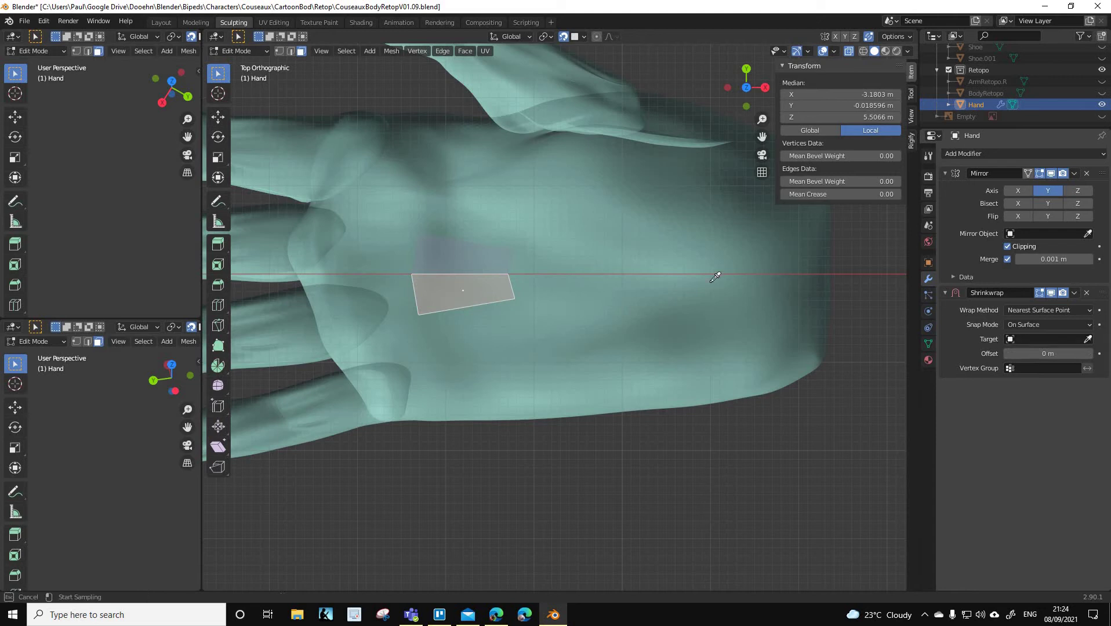
pyautogui.click(641, 246)
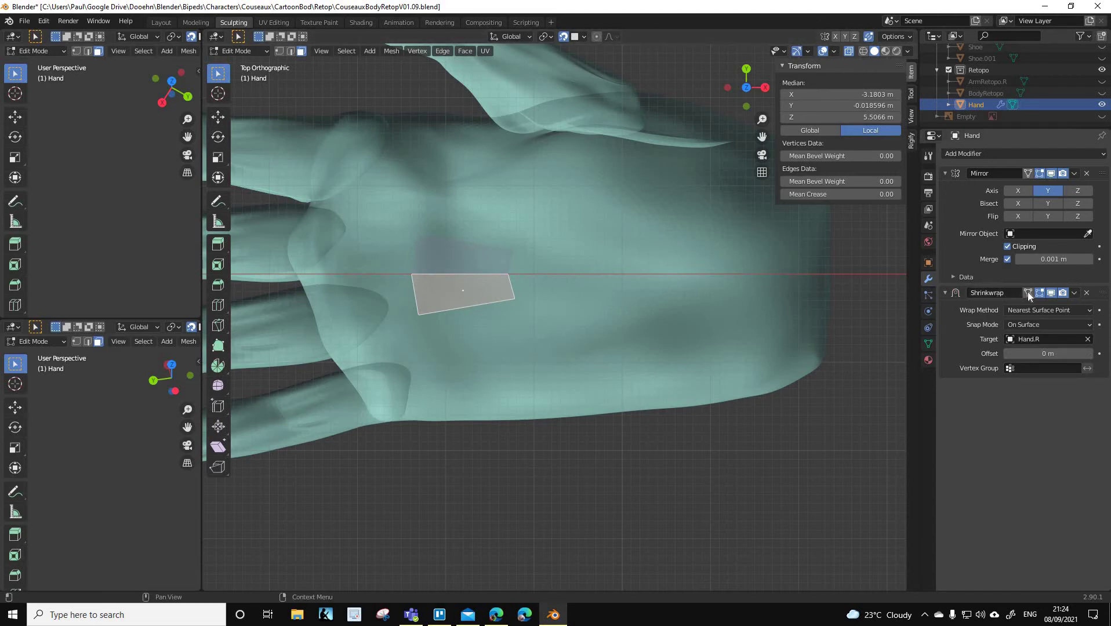
pyautogui.moveTo(678, 354); pyautogui.dragTo(1020, 292, button='middle')
pyautogui.click(1029, 292)
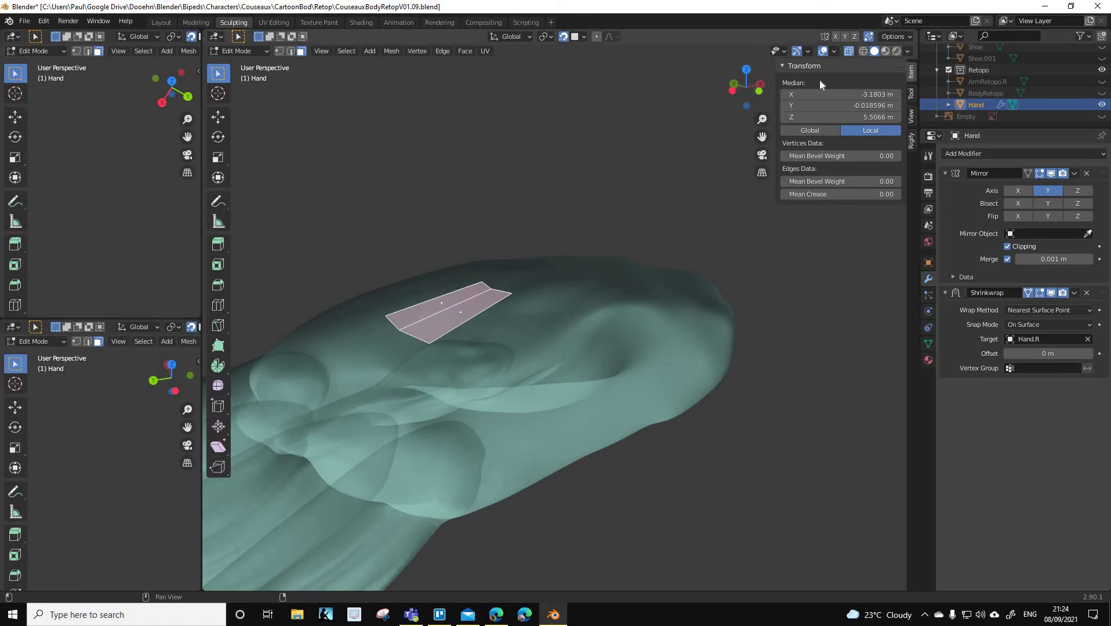
# Compare the patch on the palm with the Shrinkwrap's On Cage display off and on, without X-ray
pyautogui.click(1028, 293)
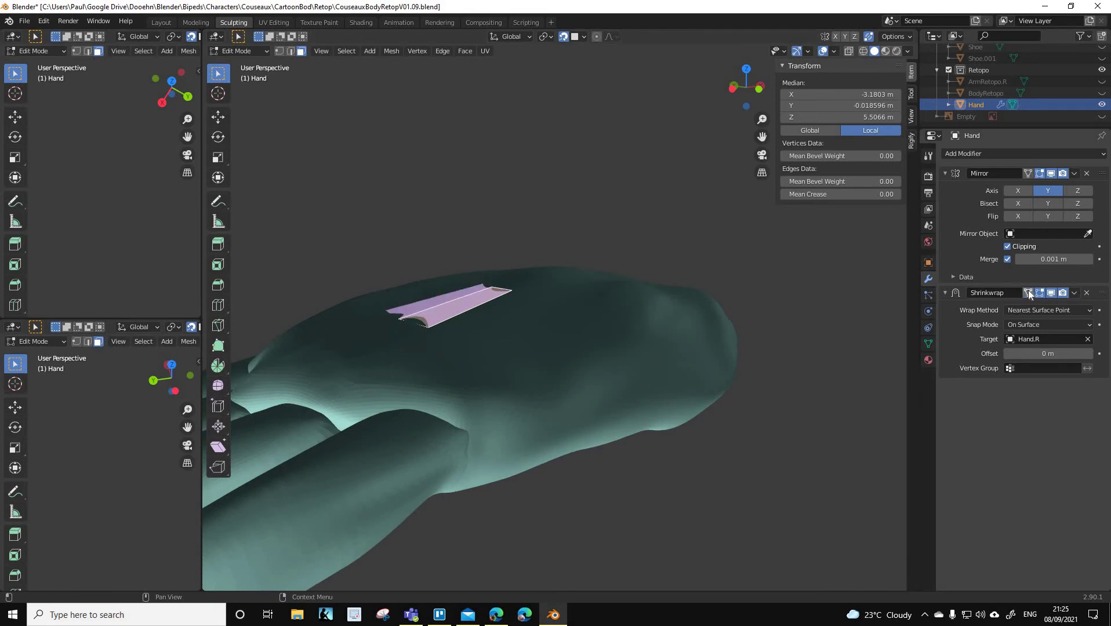
pyautogui.click(1028, 293)
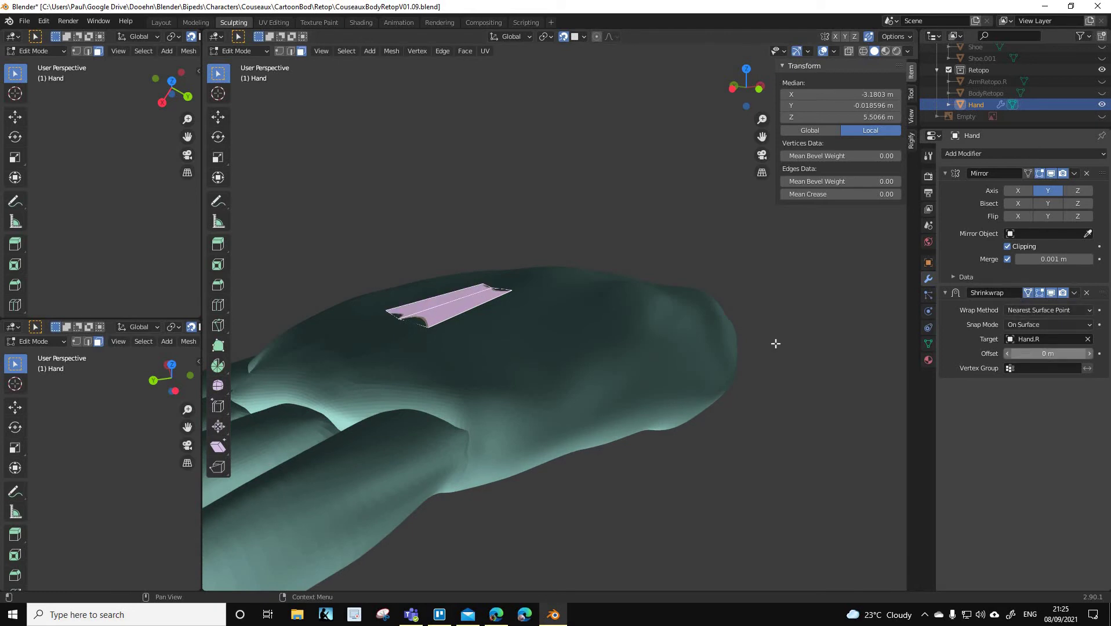
pyautogui.moveTo(643, 324); pyautogui.dragTo(506, 313, button='middle')
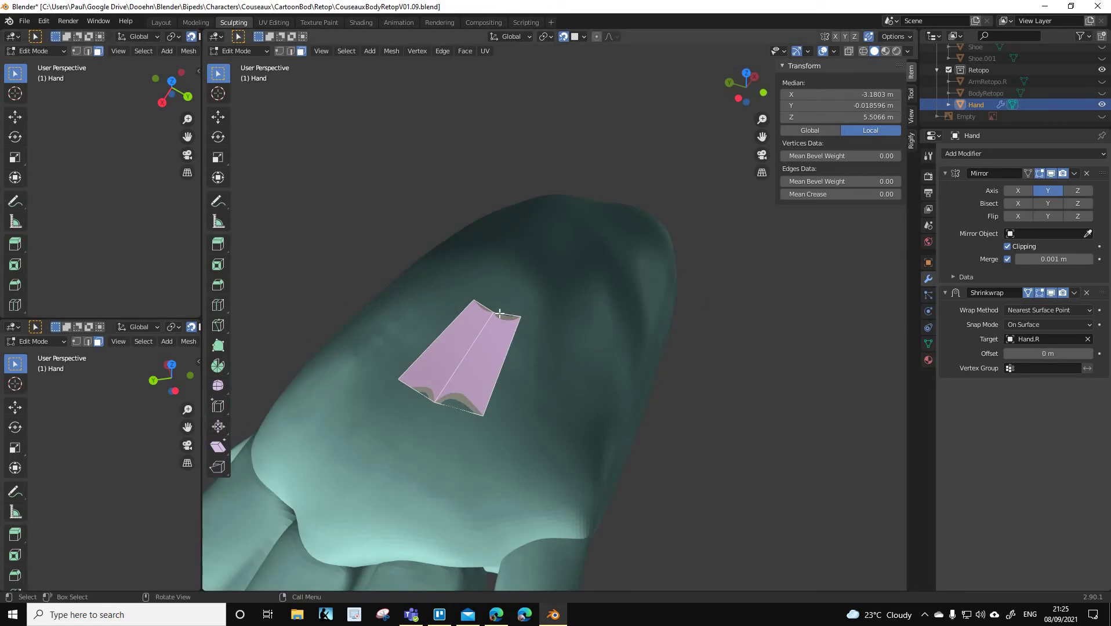
# Switch to edge selection, select the patch's wrist-side edge and check the Shrinkwrap's On Cage display again
pyautogui.click(371, 226)
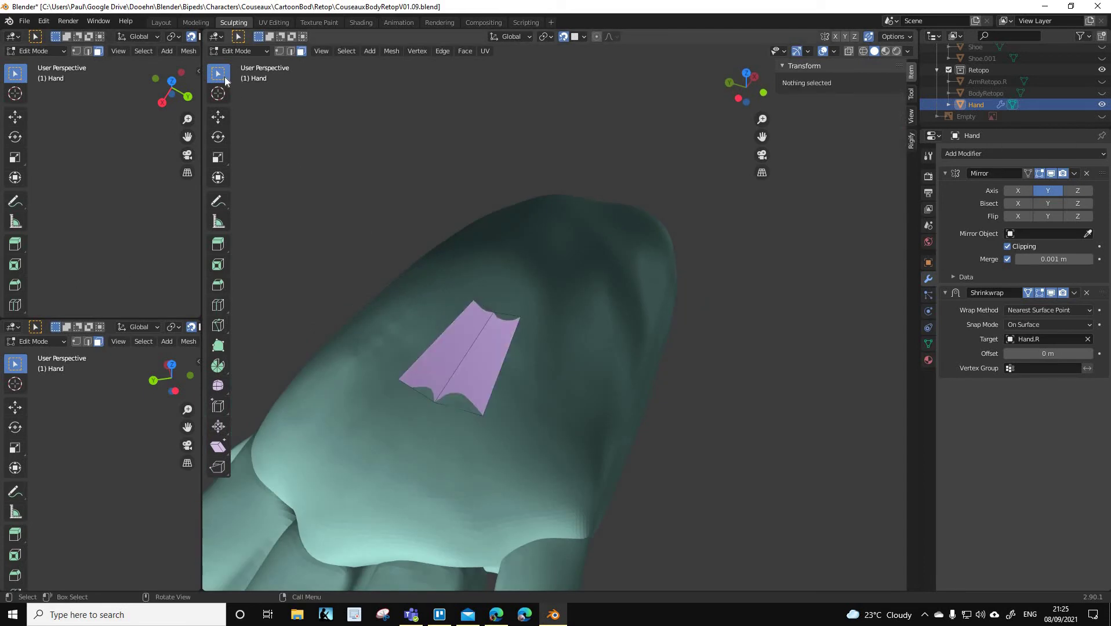
pyautogui.press('2')
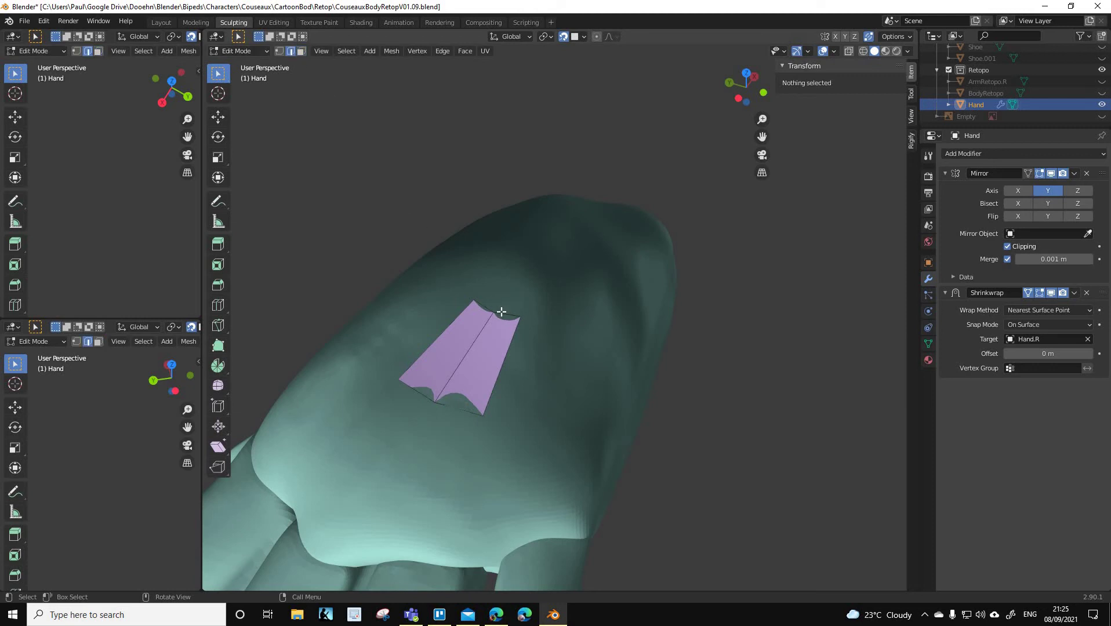
pyautogui.press('a')
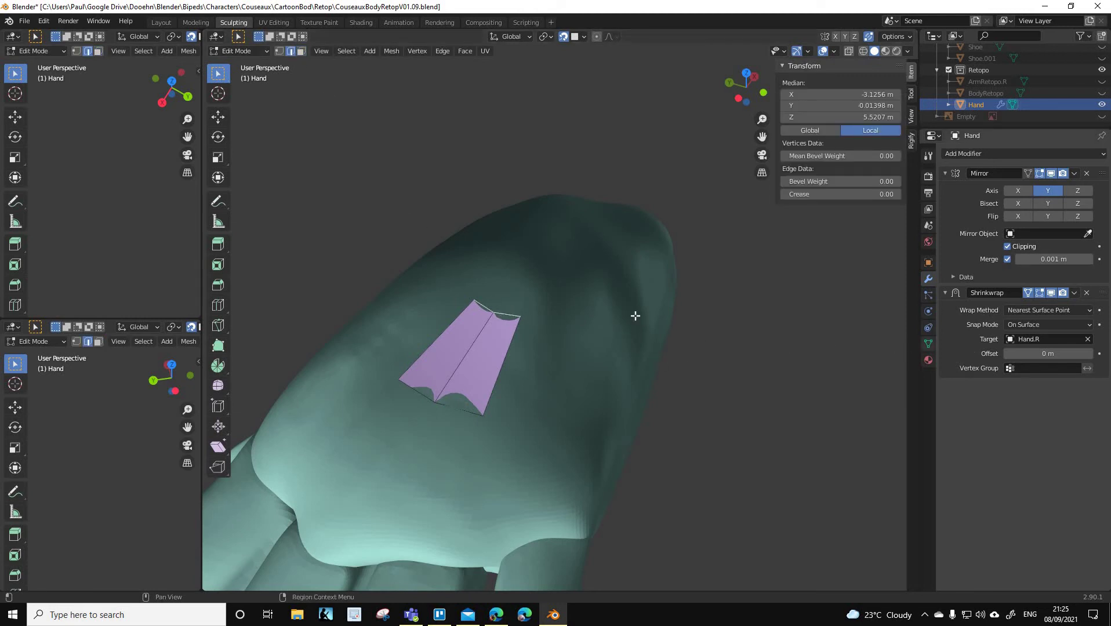
pyautogui.moveTo(635, 315); pyautogui.dragTo(1032, 299, button='middle')
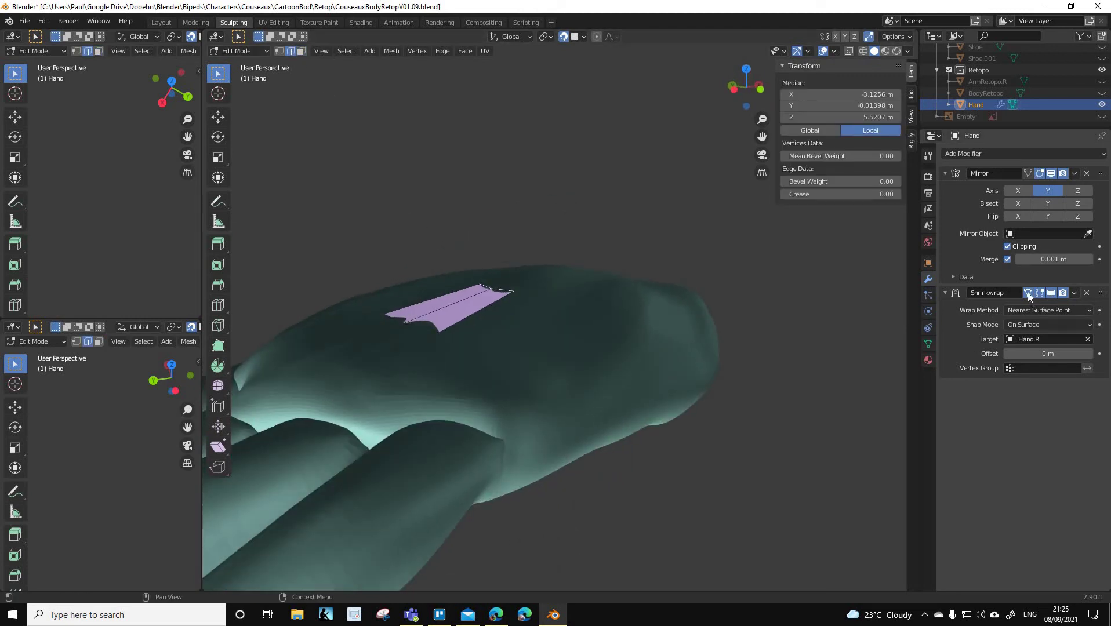
pyautogui.click(1028, 293)
pyautogui.moveTo(536, 285); pyautogui.dragTo(690, 345, button='middle')
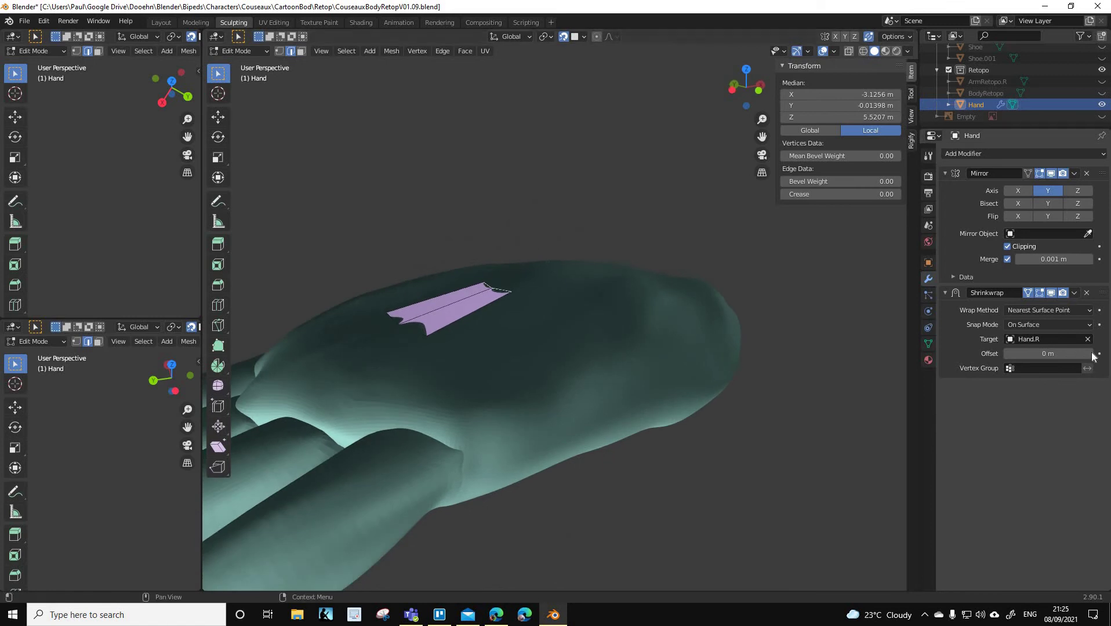
# Try a Shrinkwrap offset of 0.01 m on the patch, and return the offset to 0 m
pyautogui.click(1090, 354)
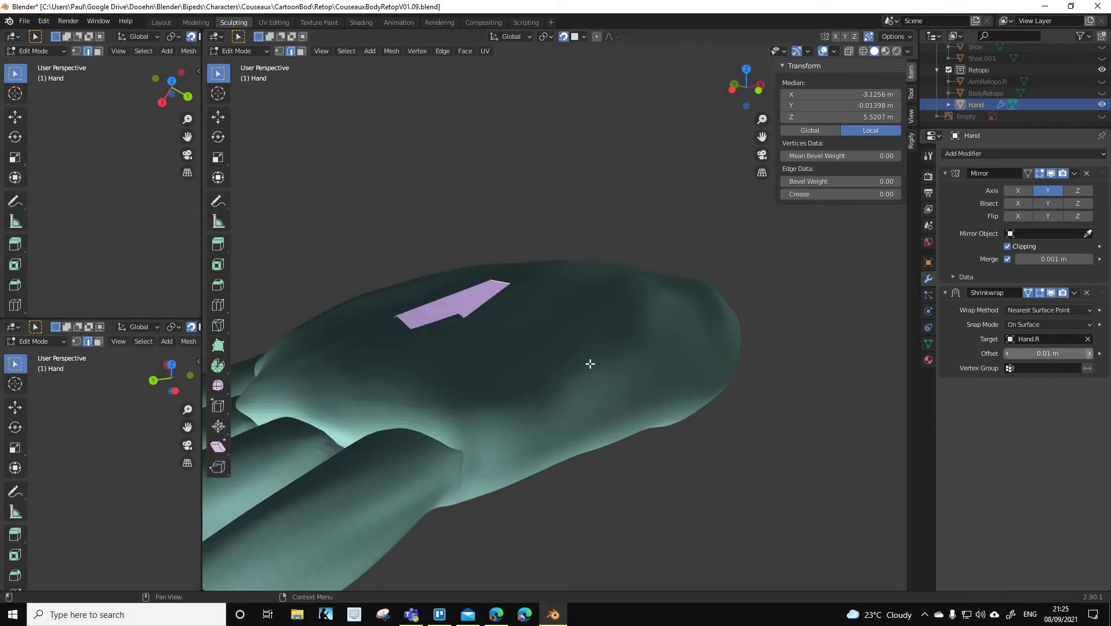
pyautogui.moveTo(617, 376); pyautogui.dragTo(628, 369, button='middle')
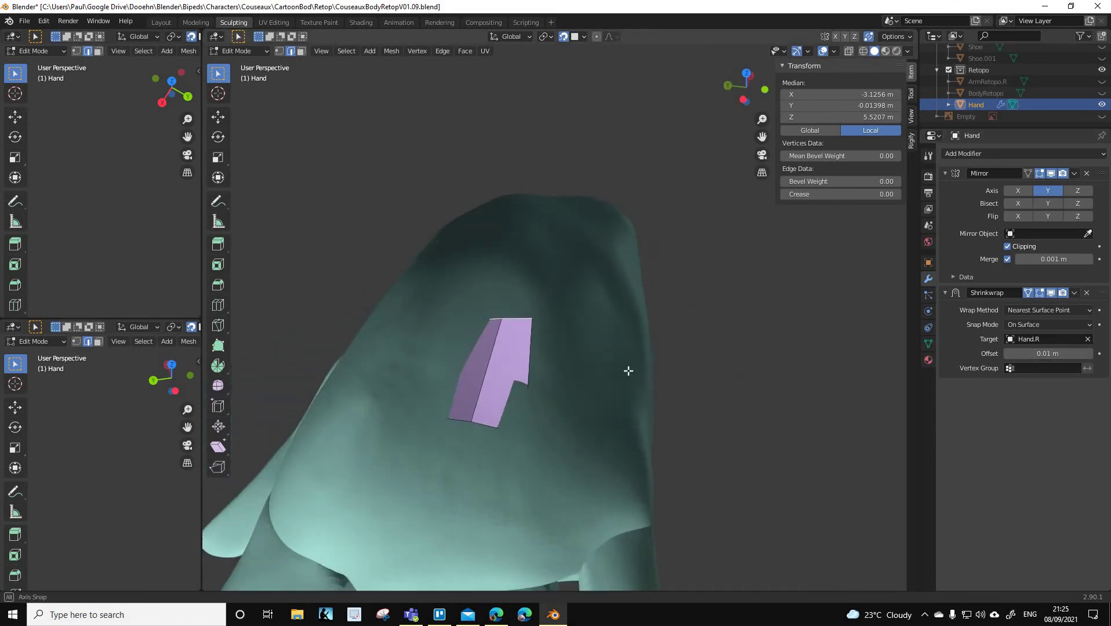
pyautogui.click(1028, 294)
pyautogui.click(1028, 294)
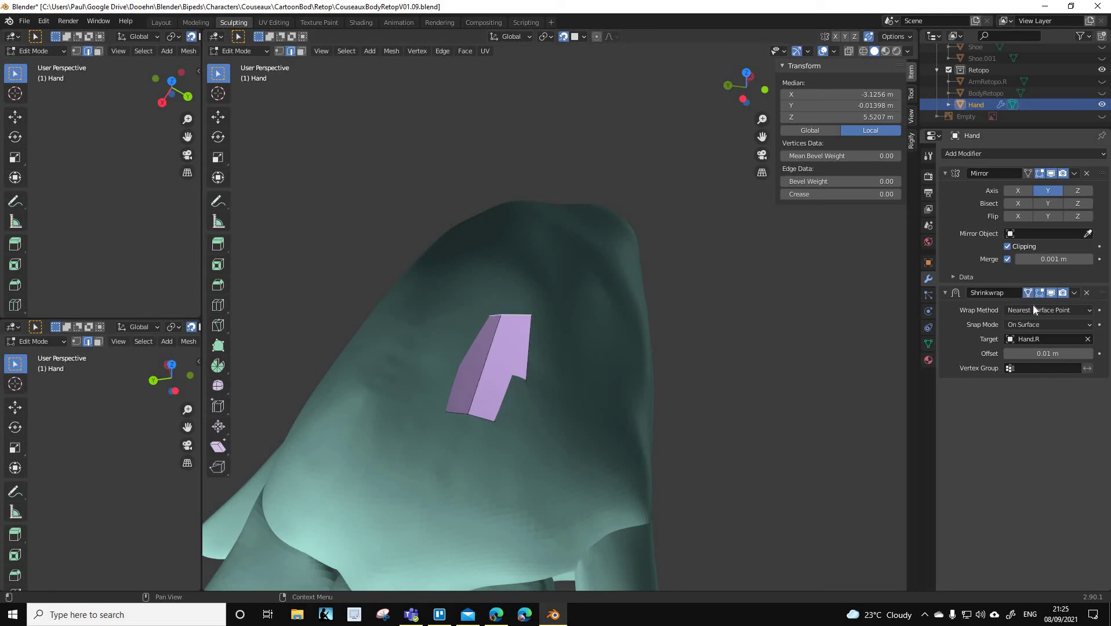
pyautogui.click(1007, 354)
pyautogui.moveTo(638, 377); pyautogui.dragTo(515, 397, button='middle')
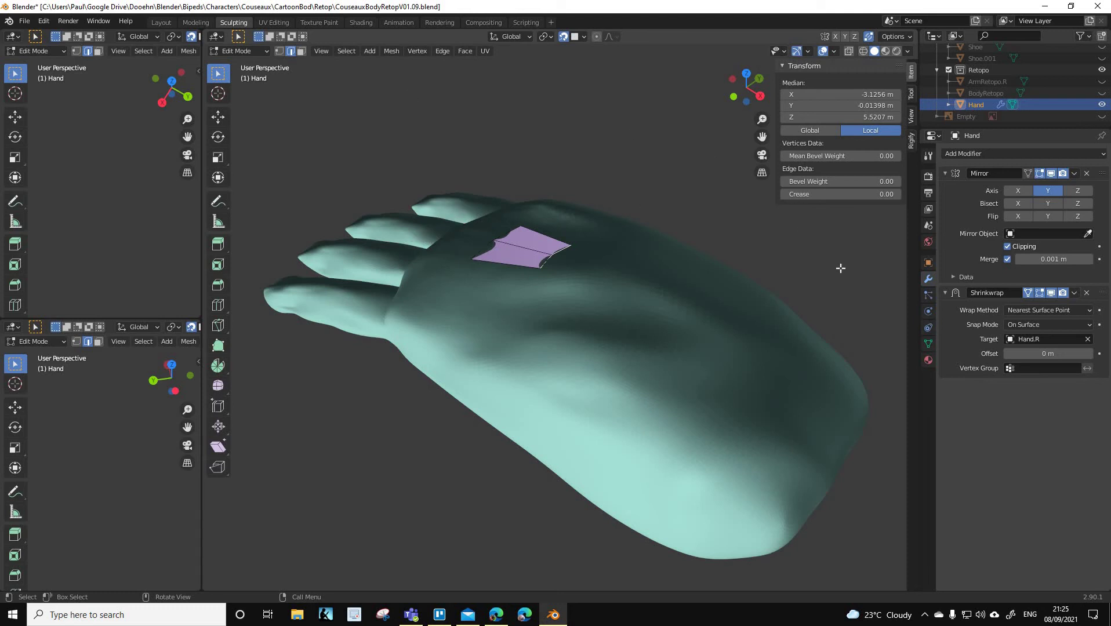
# Activate Poly Build with Create Quads and Auto Merge on, and extrude the patch's outer edge about 0.053 m along Y
pyautogui.click(222, 346)
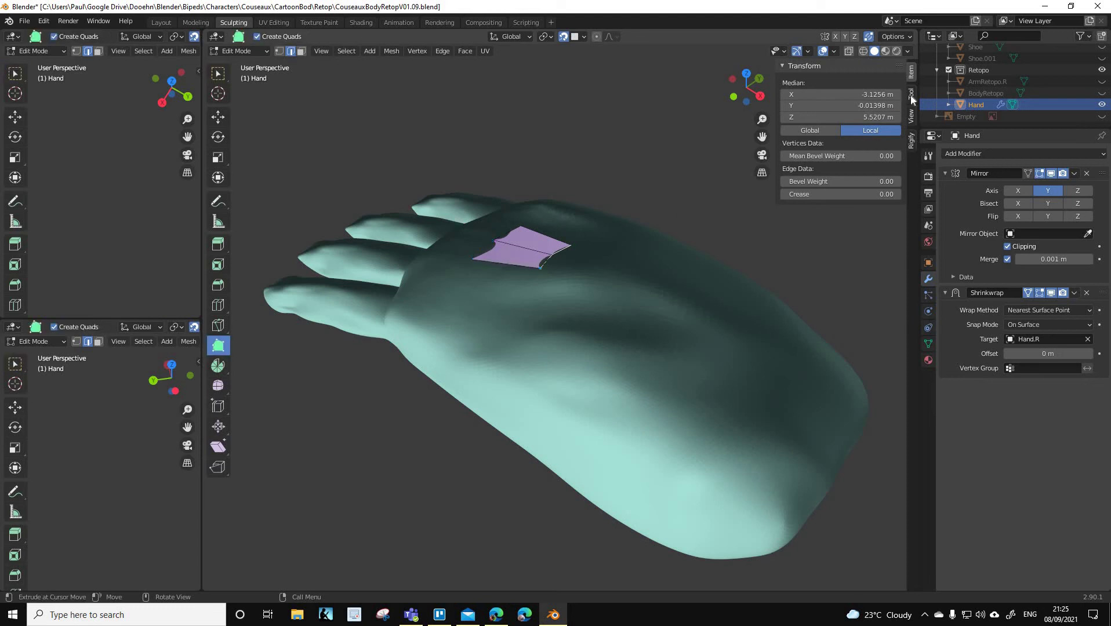
pyautogui.click(912, 96)
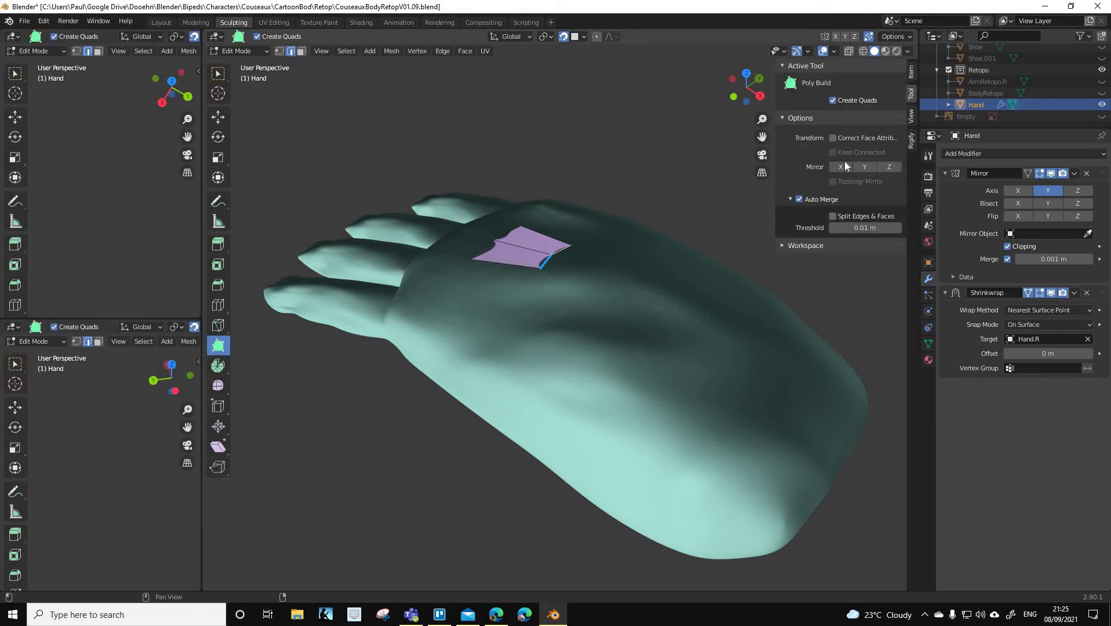
pyautogui.click(790, 200)
pyautogui.click(814, 204)
pyautogui.moveTo(600, 280); pyautogui.dragTo(548, 247, button='middle')
pyautogui.moveTo(555, 250); pyautogui.dragTo(481, 290)
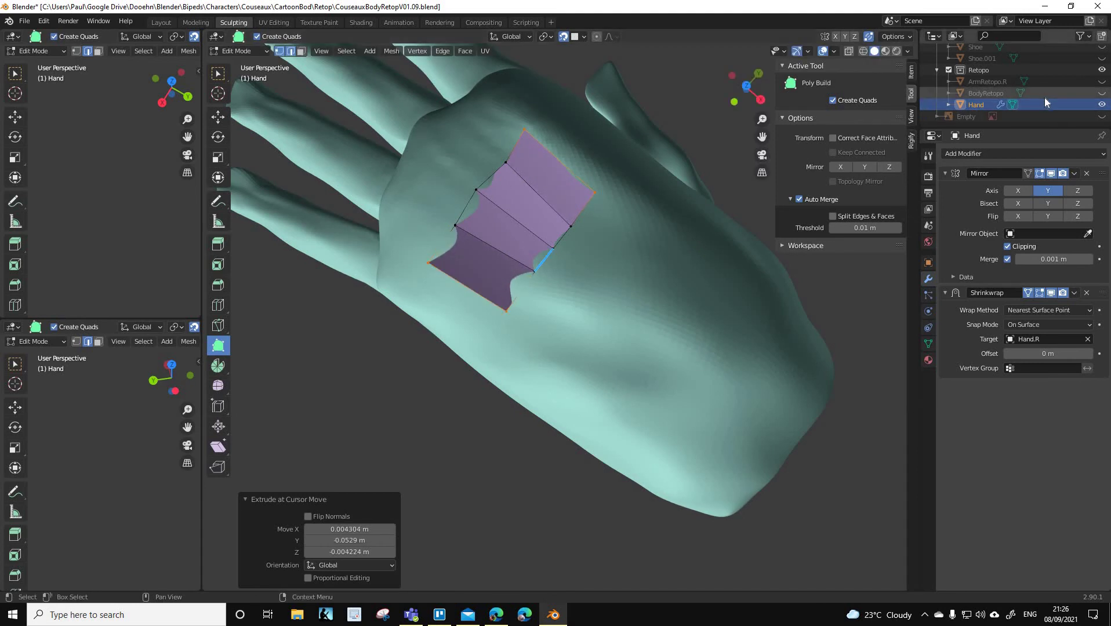
# Hide the Hand.R sculpt to examine the shape of the patch on its own, and show it again
pyautogui.scroll(3, 1054, 101)
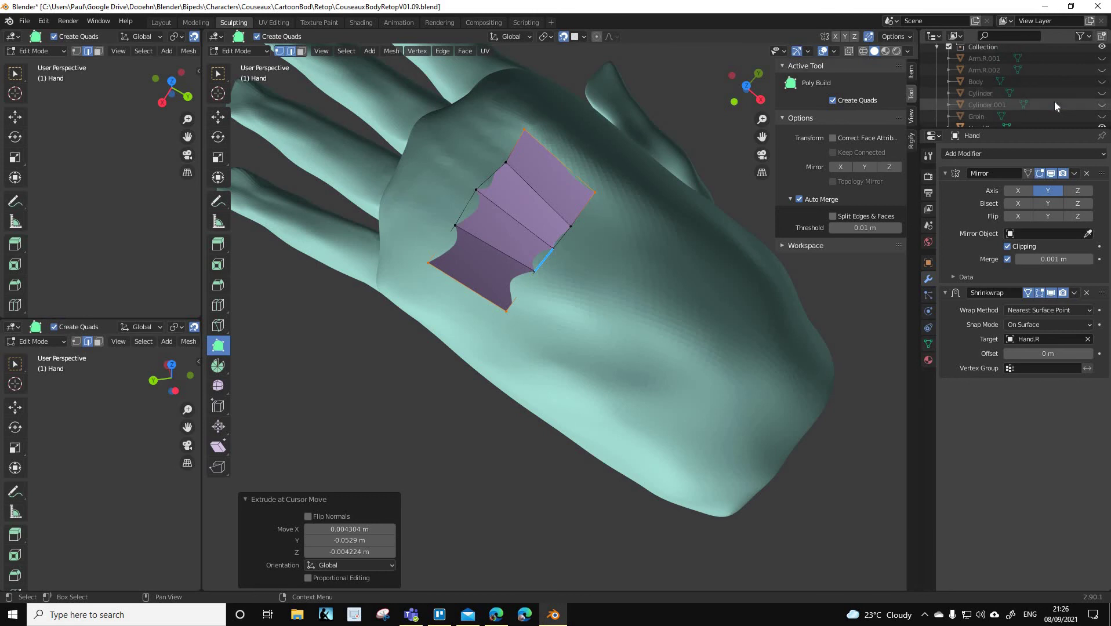
pyautogui.click(1103, 75)
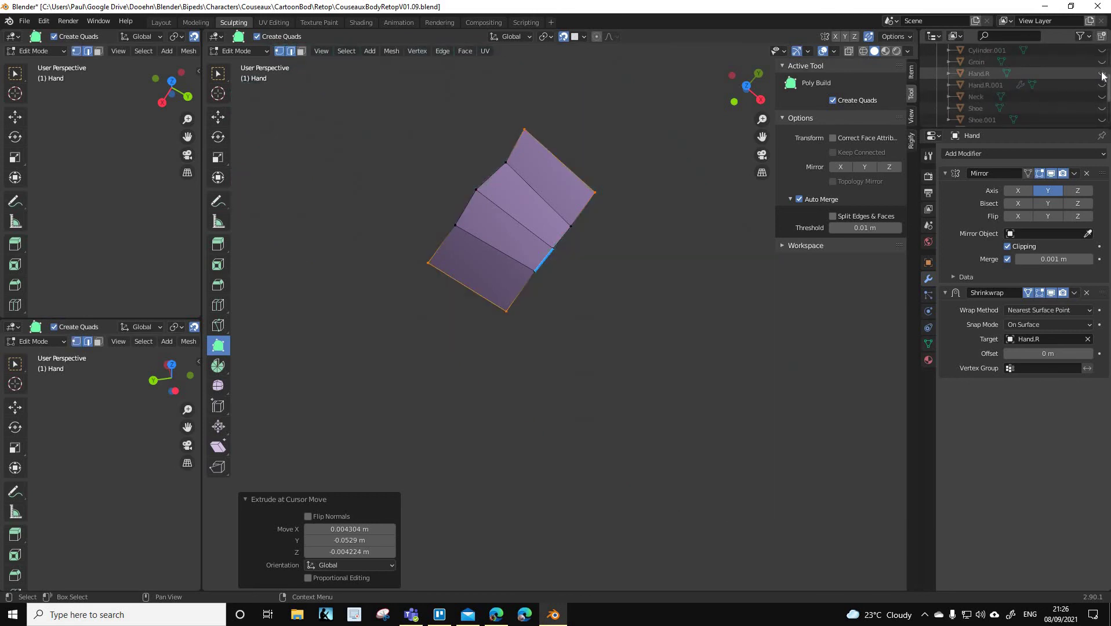
pyautogui.moveTo(566, 224); pyautogui.dragTo(597, 203, button='middle')
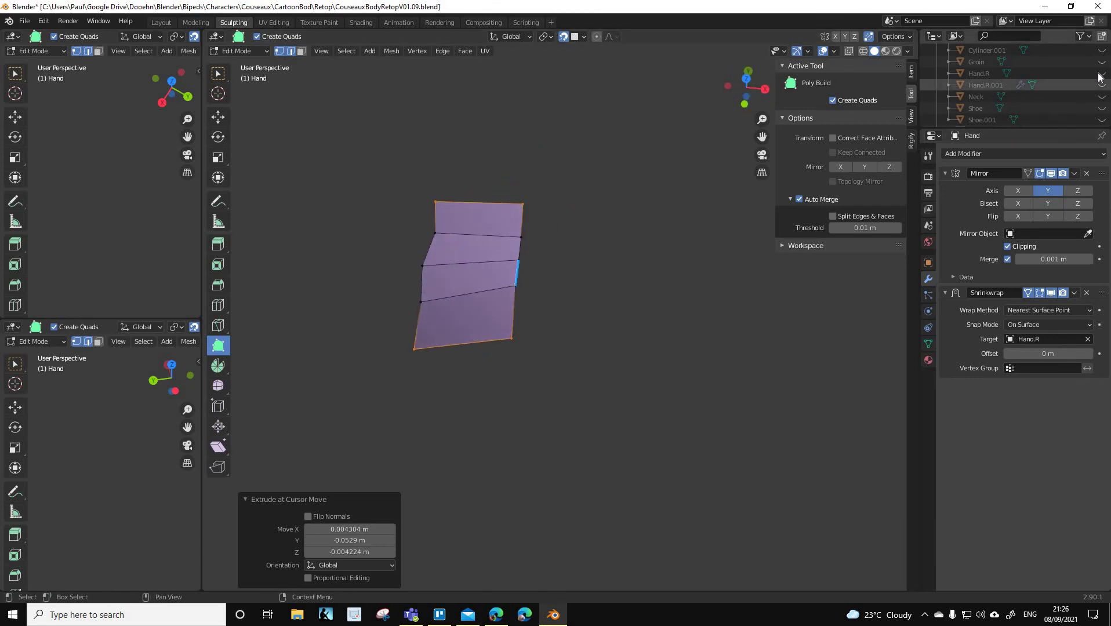
pyautogui.hotkey('ctrl', 'z')
# Extrude another outer quad and a wrist-side quad about 0.089 m along X with Poly Build, and turn on X-ray display
pyautogui.moveTo(558, 251); pyautogui.dragTo(465, 359, button='middle')
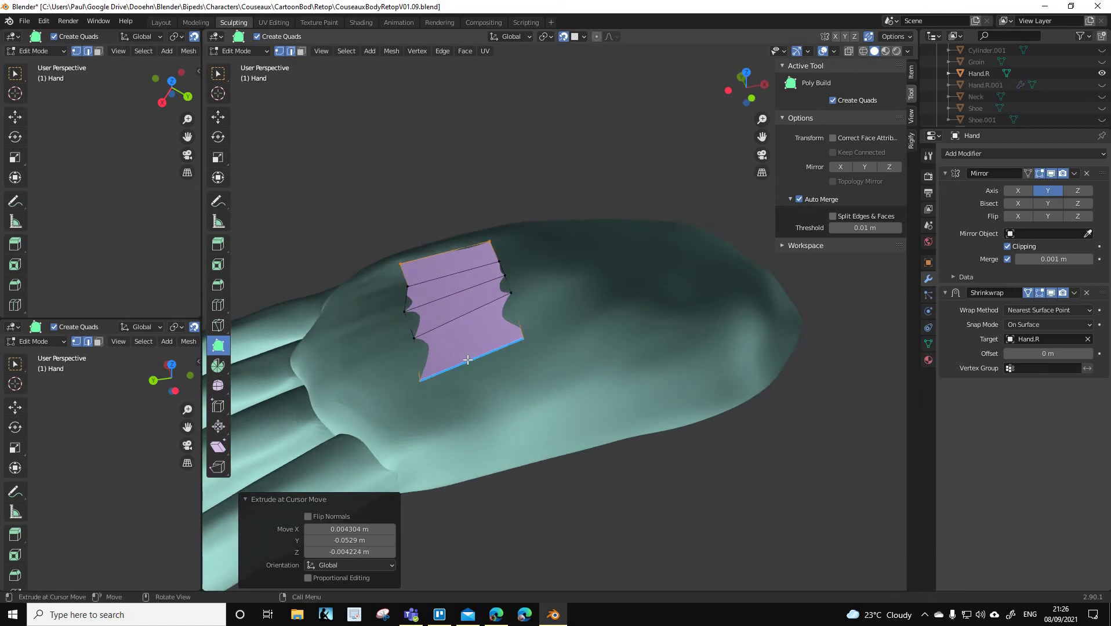
pyautogui.moveTo(475, 383); pyautogui.dragTo(601, 292)
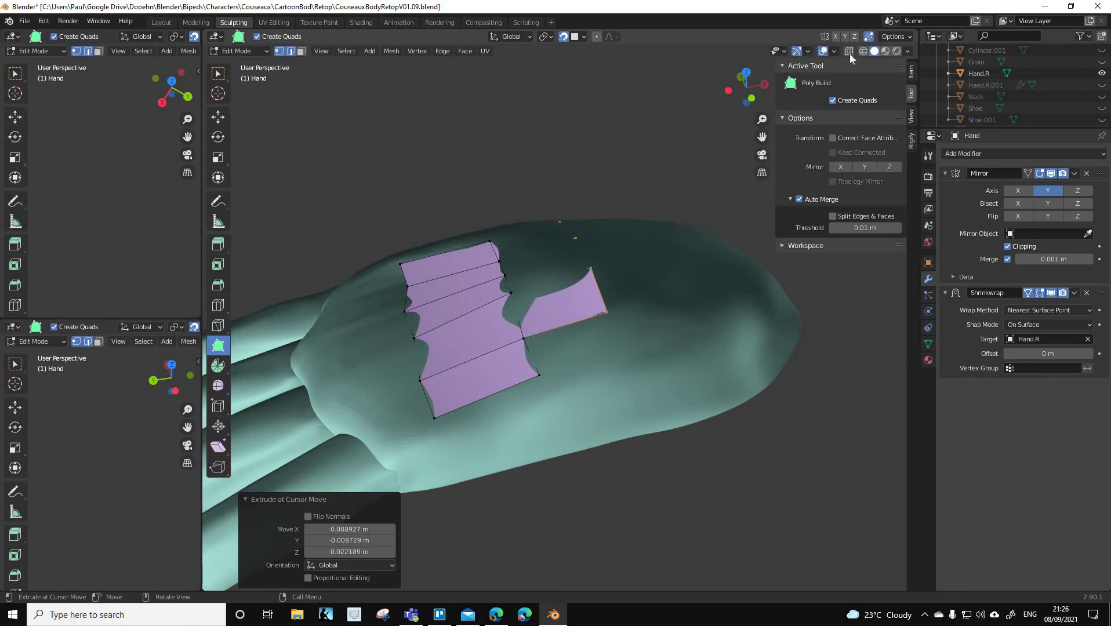
pyautogui.moveTo(581, 313); pyautogui.dragTo(507, 328, button='middle')
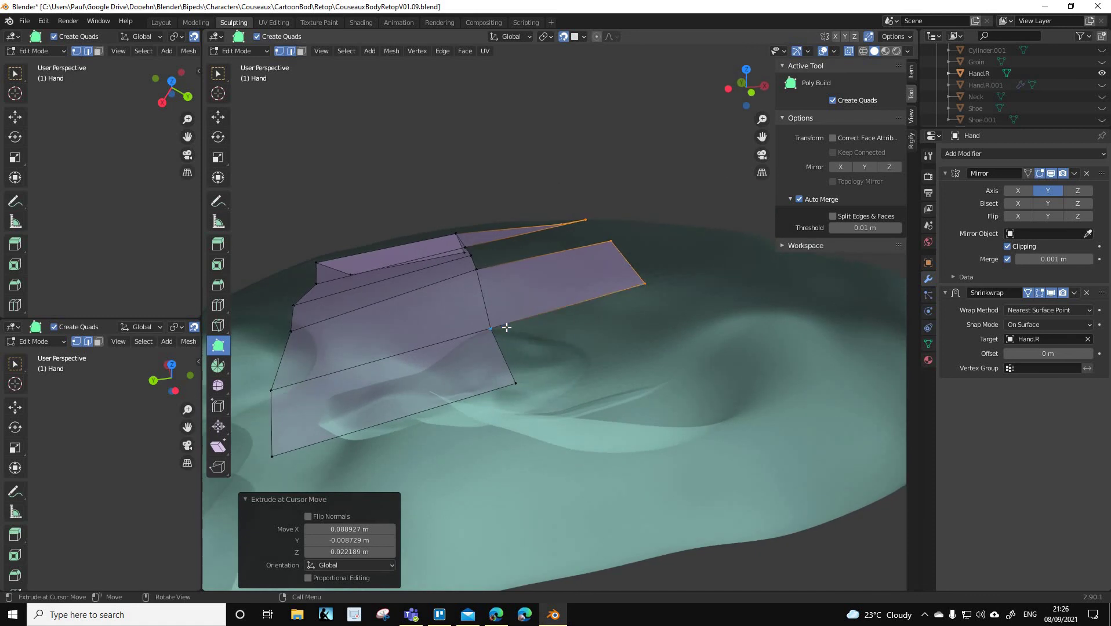
# Fill the remaining quads of the wrist-side column across the palm with Poly Build, joining them to the existing vertices
pyautogui.moveTo(615, 330); pyautogui.dragTo(654, 354)
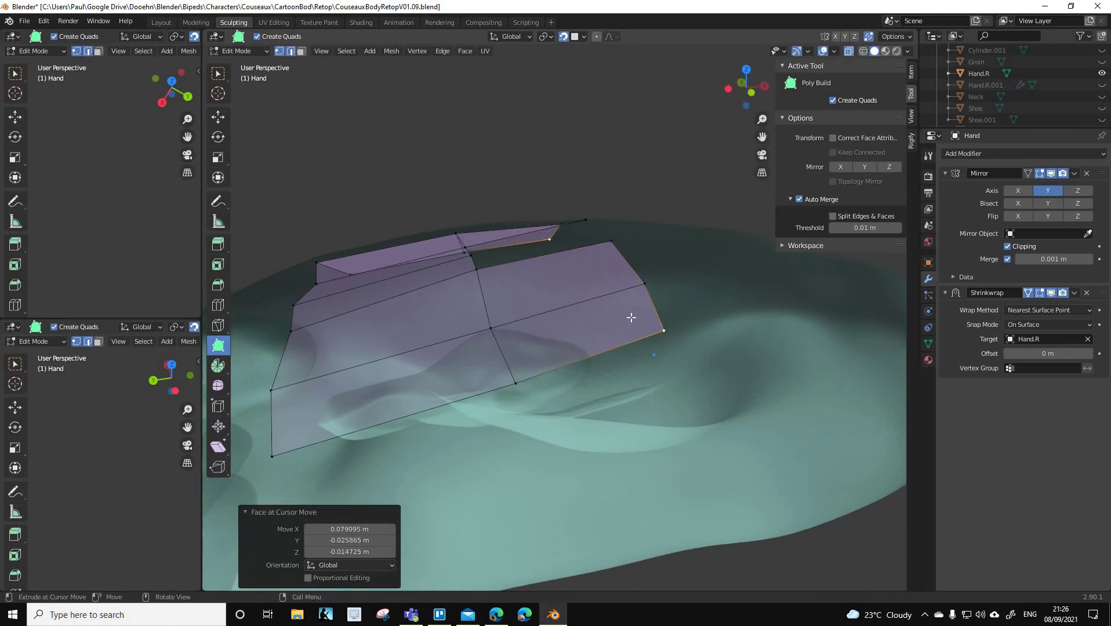
pyautogui.moveTo(639, 337); pyautogui.dragTo(553, 268, button='middle')
pyautogui.moveTo(537, 235); pyautogui.dragTo(522, 209)
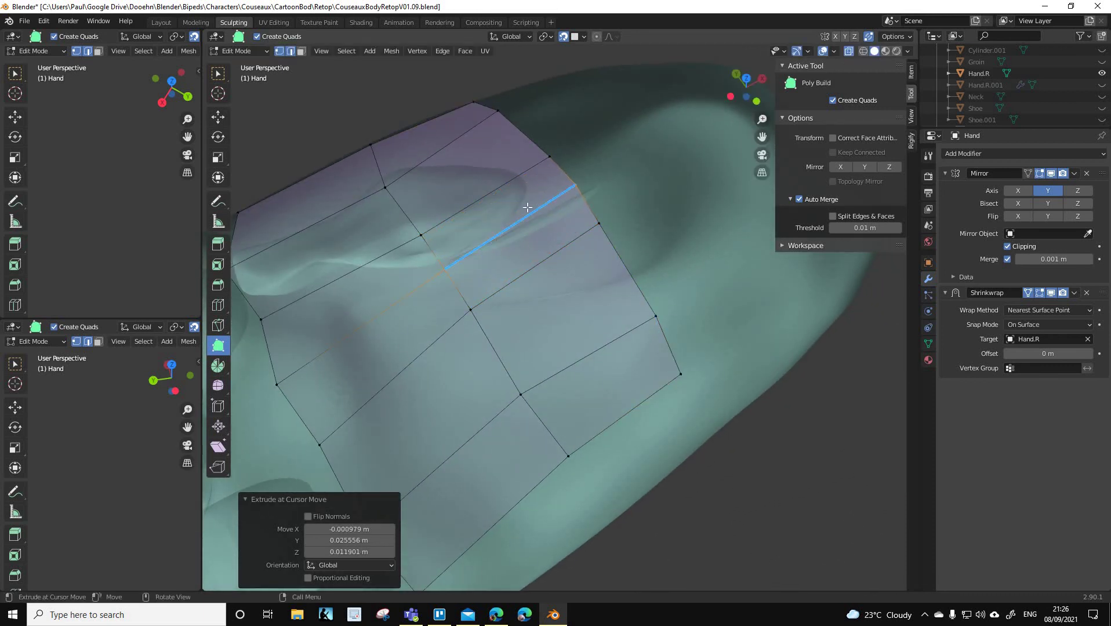
pyautogui.scroll(-3, 644, 215)
pyautogui.scroll(-2, 623, 295)
pyautogui.moveTo(623, 293); pyautogui.dragTo(636, 445, button='middle')
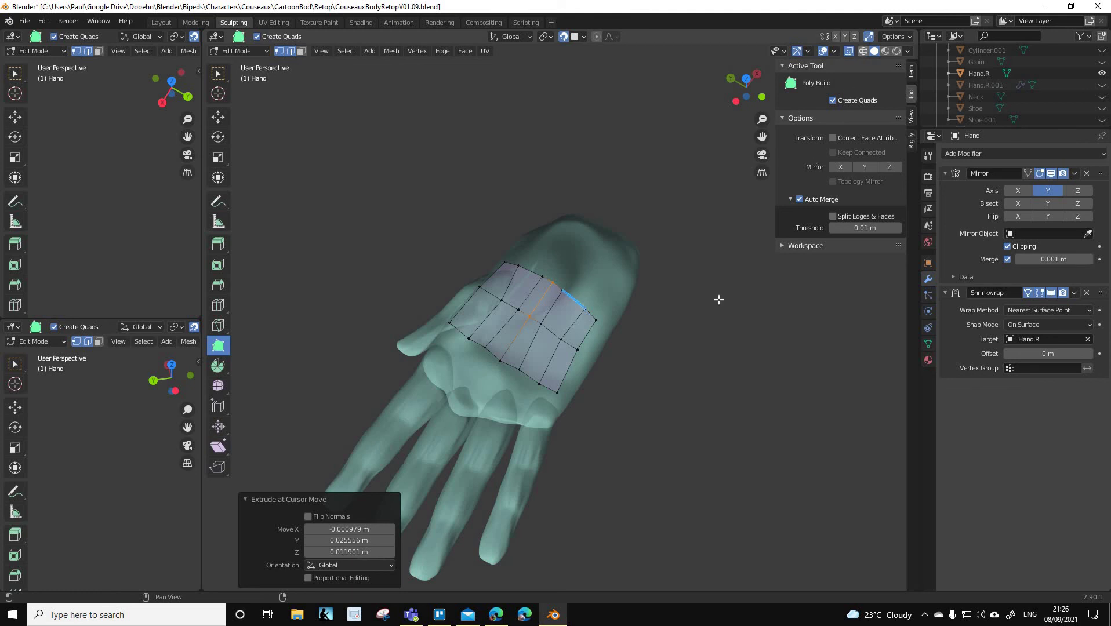
# Turn off X-ray display, and hide the Hand.R sculpt briefly to examine the patch on its own before showing it again
pyautogui.hotkey('alt', 'z')
pyautogui.moveTo(622, 345); pyautogui.dragTo(612, 348, button='middle')
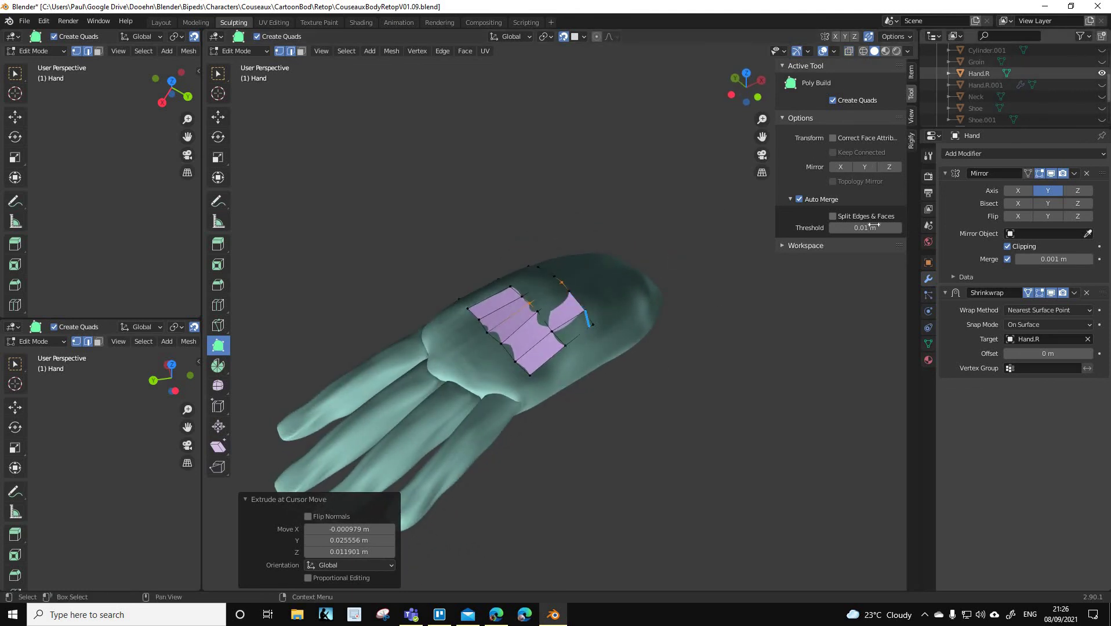
pyautogui.click(1101, 74)
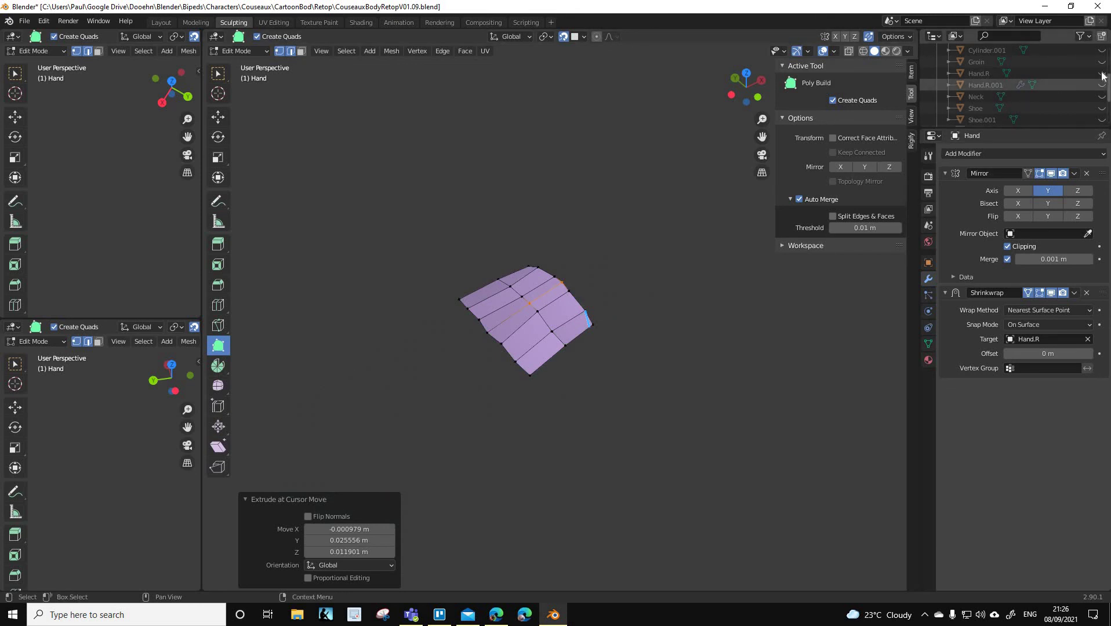
pyautogui.click(1101, 74)
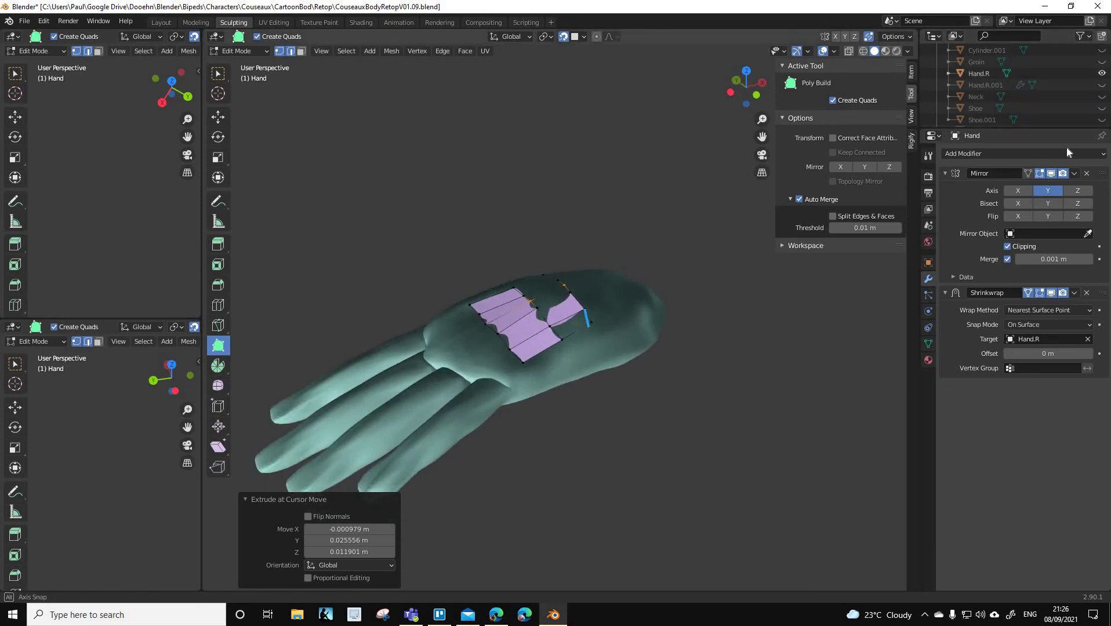
# Add a Subdivision Surface modifier to the Hand mesh and set its viewport levels to 3
pyautogui.click(963, 153)
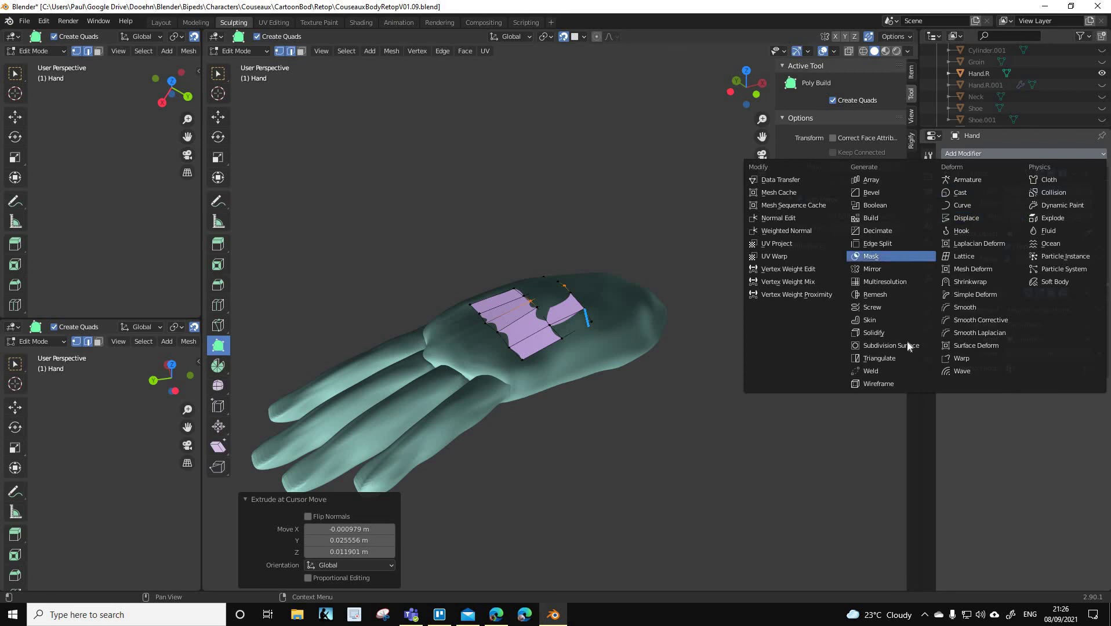
pyautogui.click(887, 348)
pyautogui.scroll(4, 622, 355)
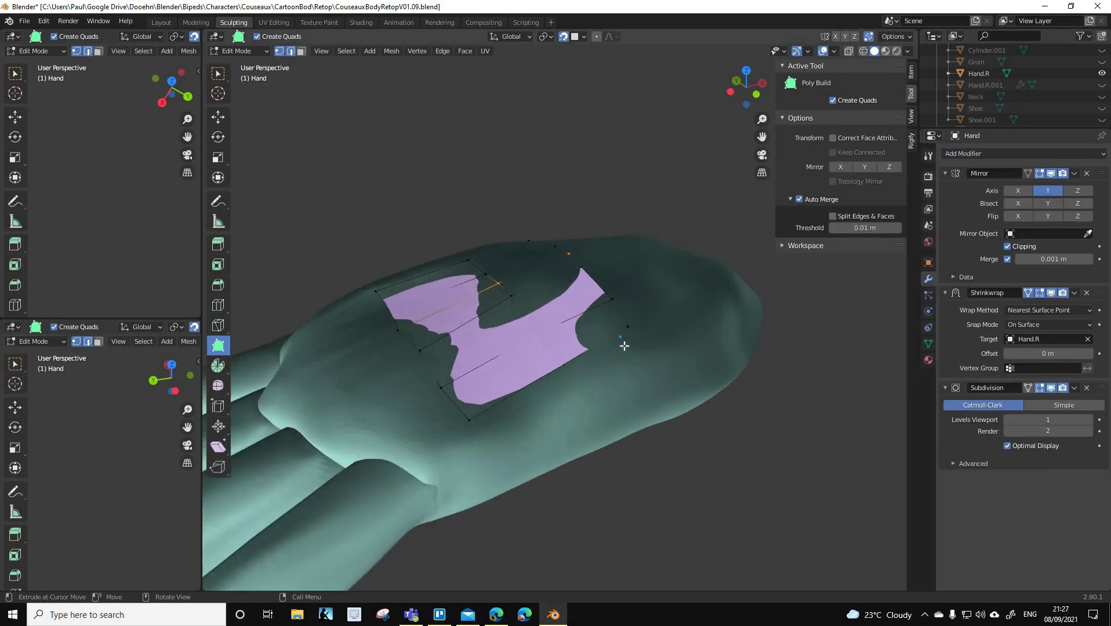
pyautogui.click(1089, 420)
pyautogui.click(1089, 420)
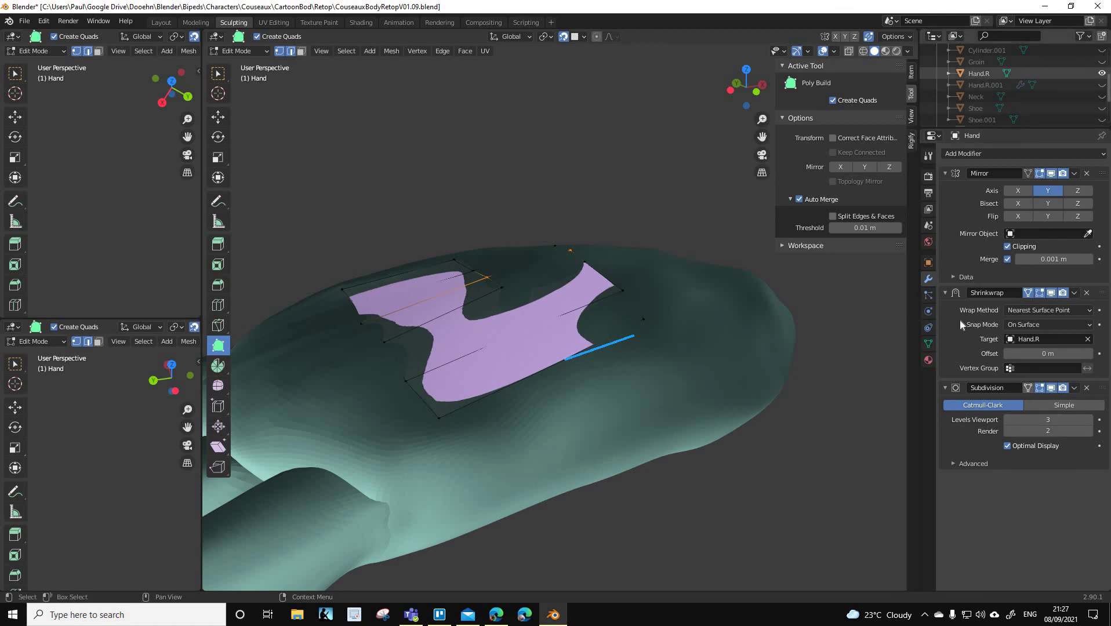
# Hide the Hand.R sculpt to examine the smoothed patch, and remove the Subdivision modifier from the Hand mesh
pyautogui.click(1102, 73)
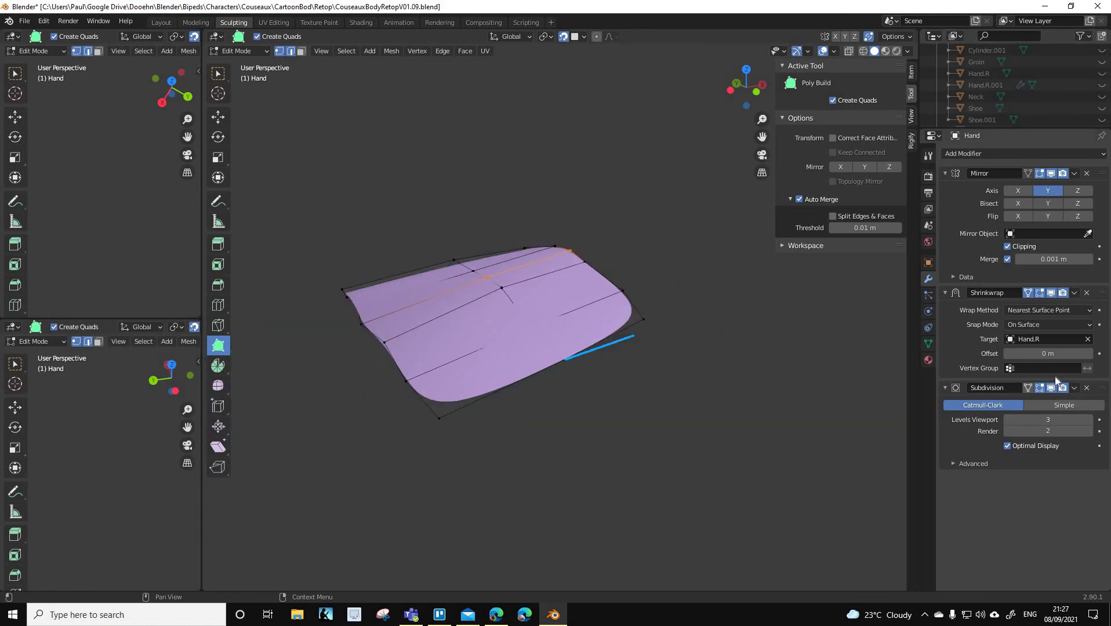
pyautogui.click(1089, 420)
pyautogui.hotkey('ctrl', 'x')
pyautogui.scroll(-4, 571, 470)
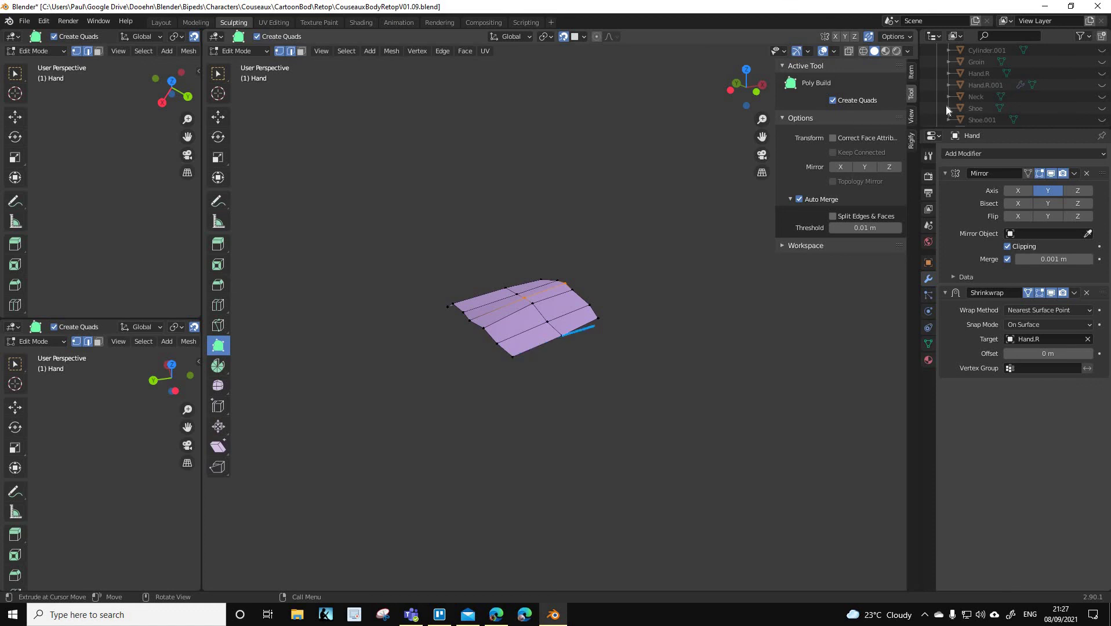
# Find the Hand.R sculpt among the scene objects and make it visible again behind the patch
pyautogui.scroll(3, 1023, 102)
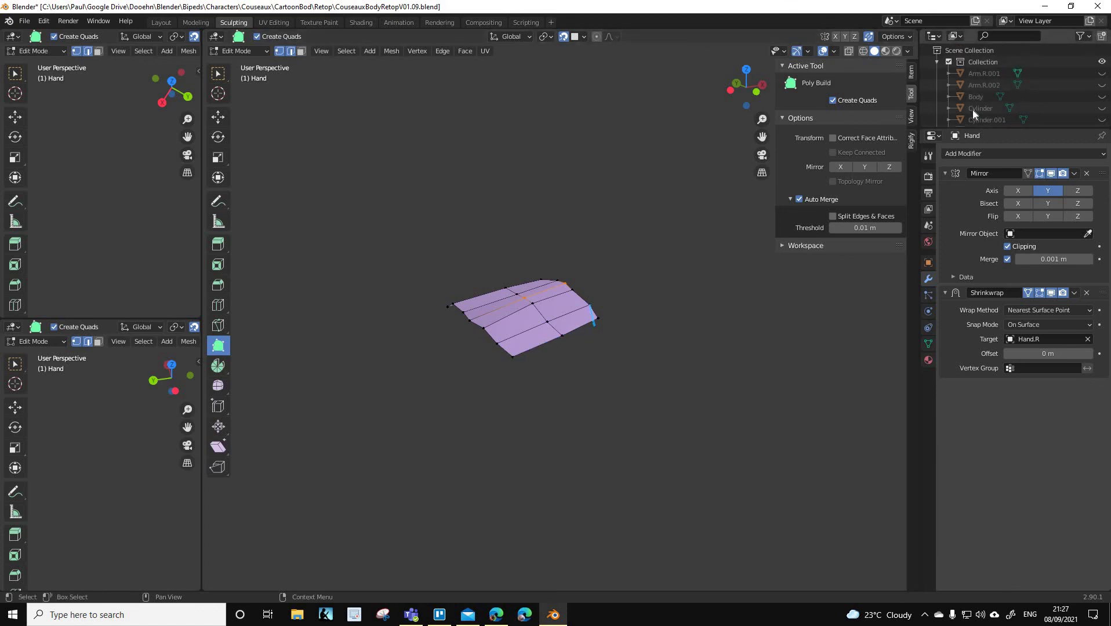
pyautogui.scroll(-2, 1027, 103)
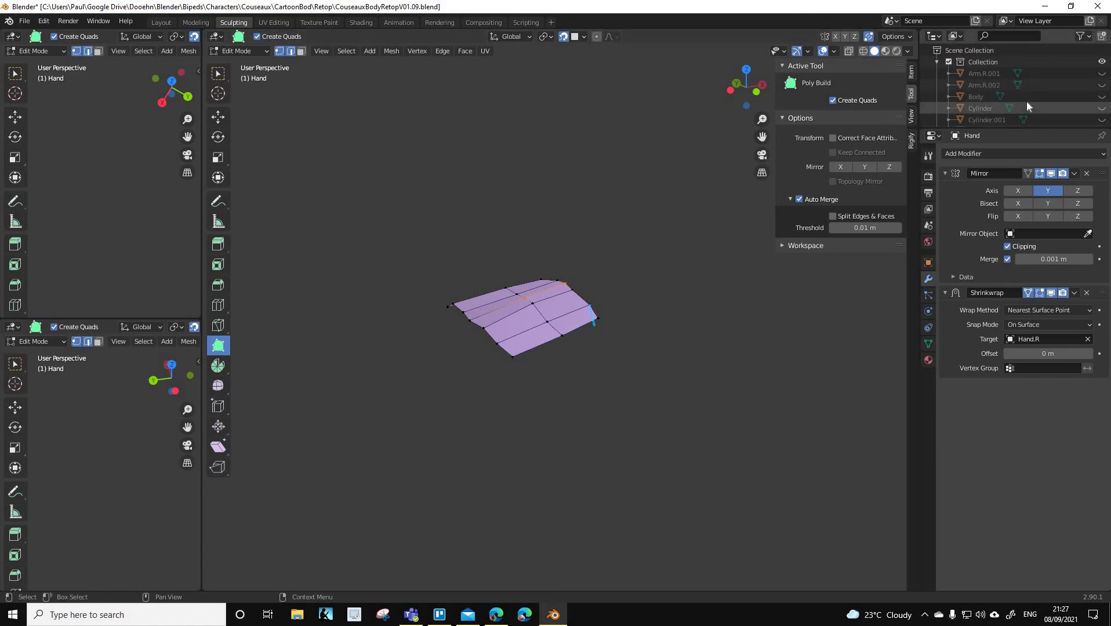
pyautogui.click(1101, 97)
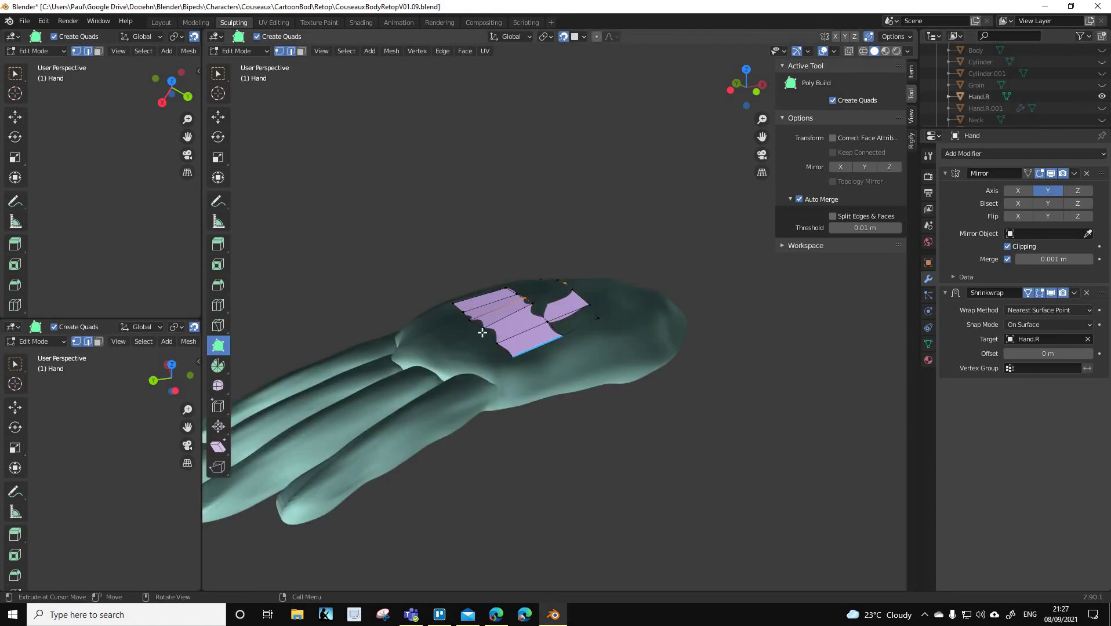